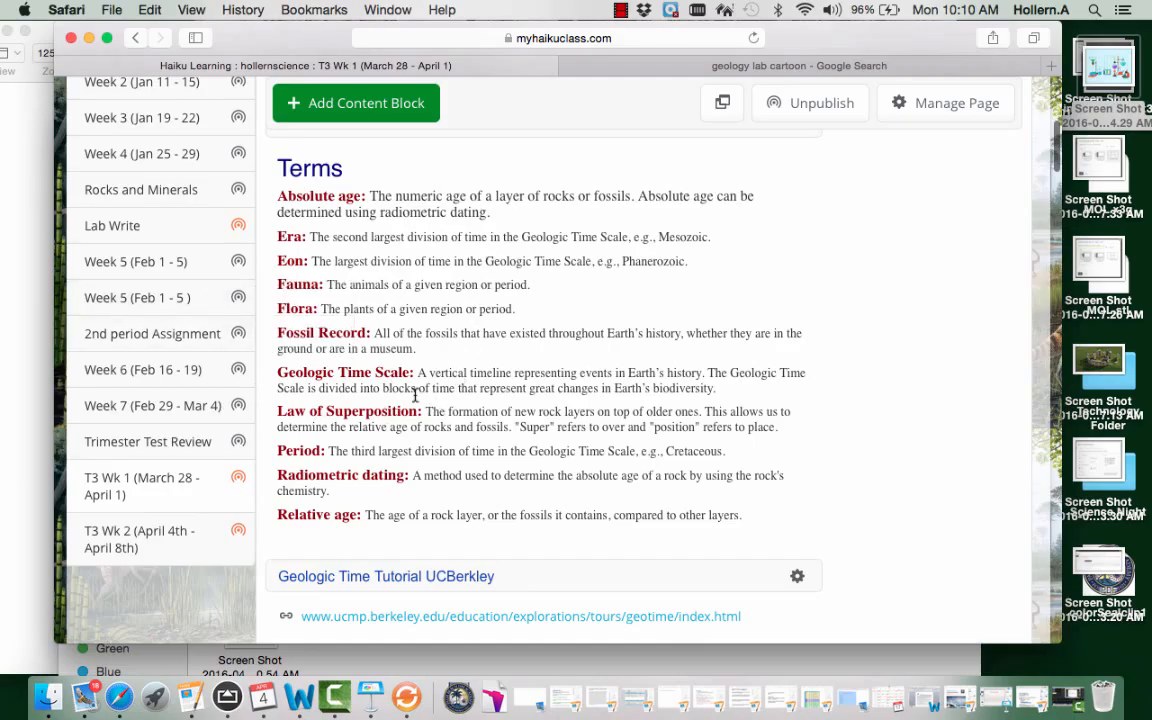
- Open the Assessments page of the hollernscience class
{"action": "scroll", "coordinate": [410, 372], "scroll_direction": "up", "scroll_amount": 6}
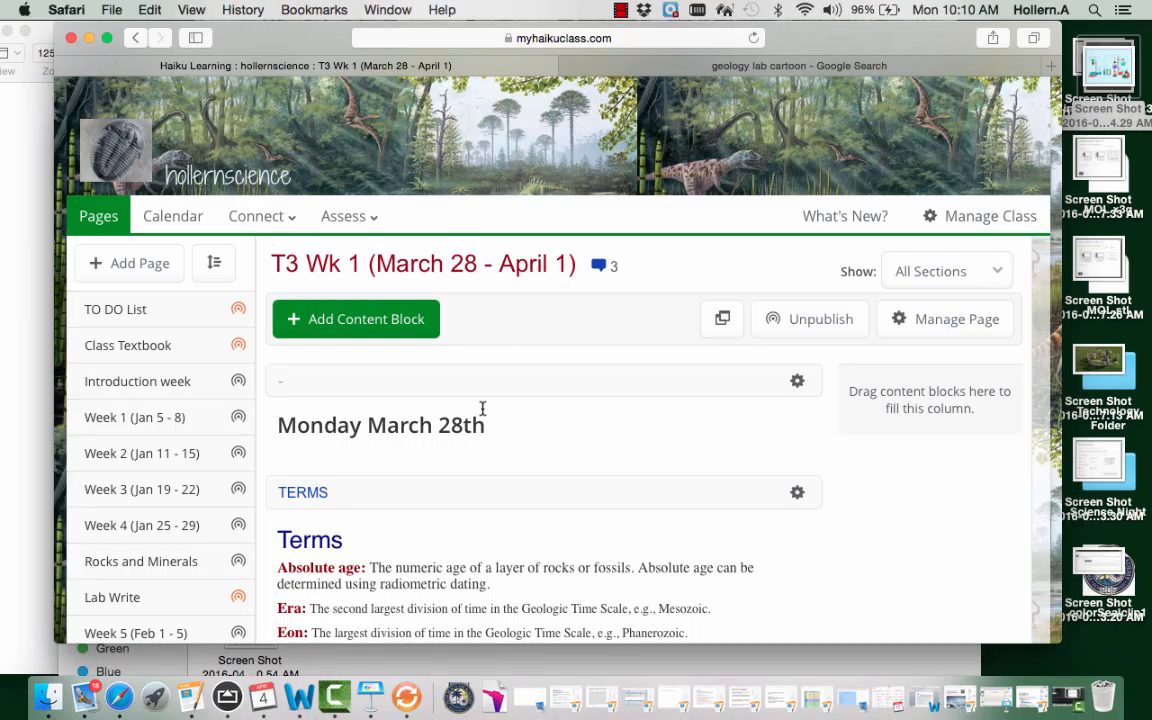
{"action": "left_click", "coordinate": [345, 217]}
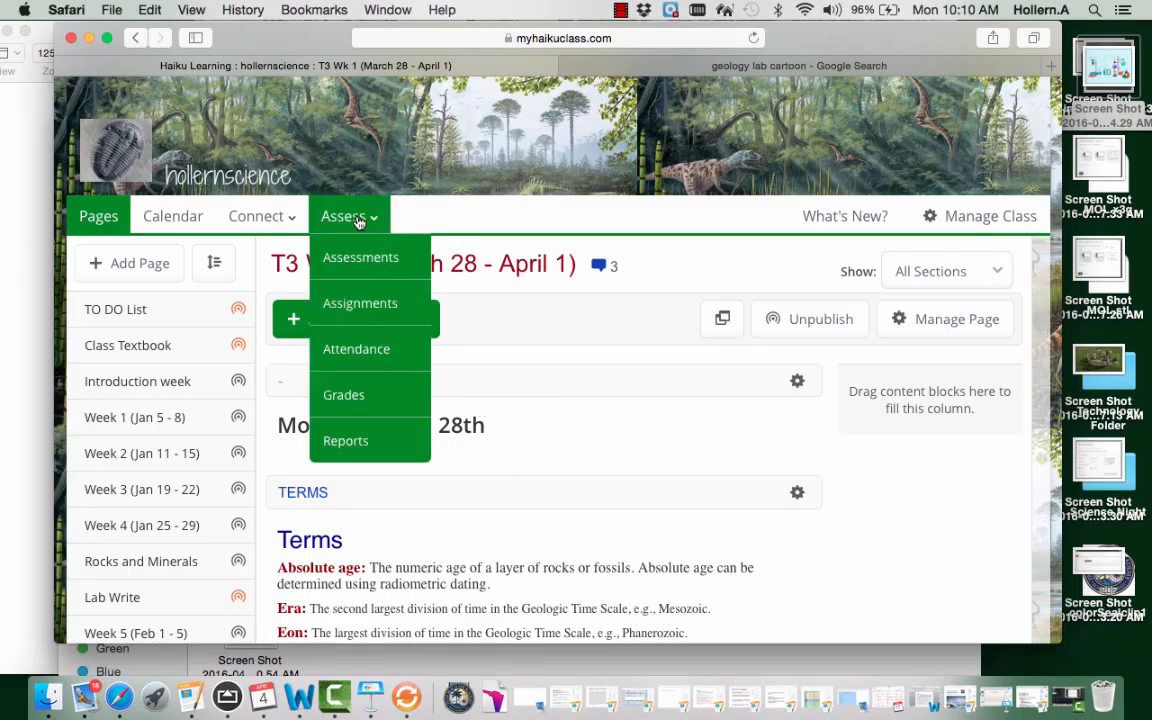
{"action": "left_click", "coordinate": [355, 276]}
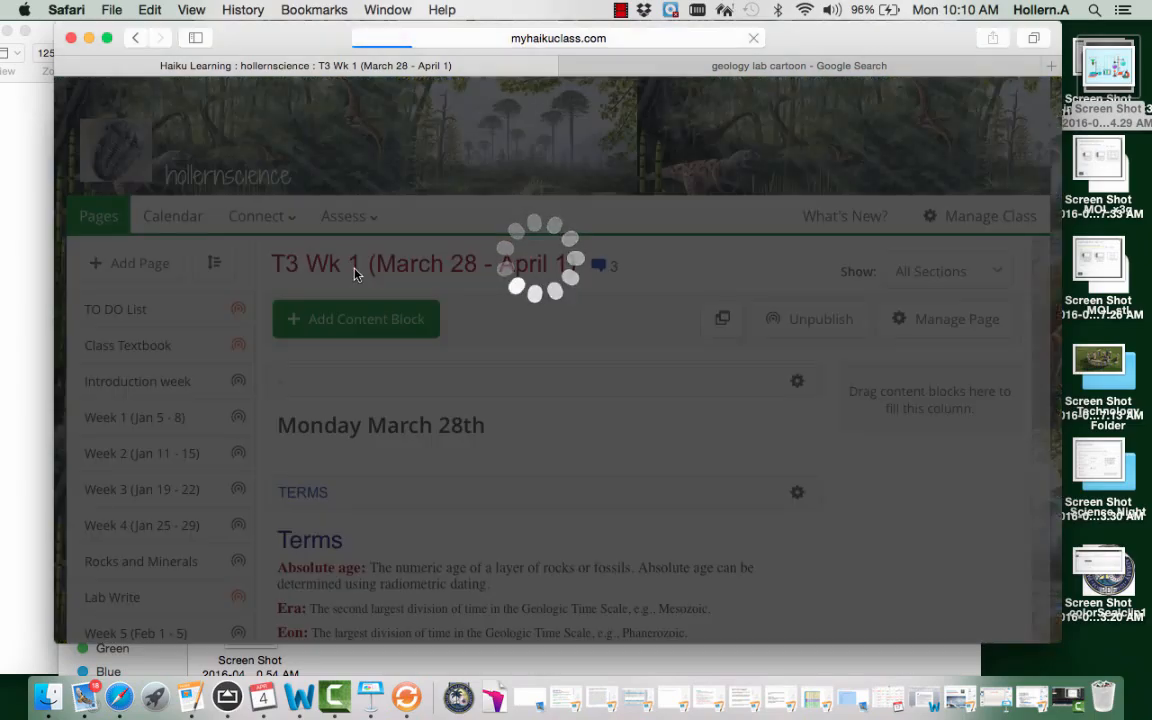
- Look through the published assessments, examining their types, due dates, attempts and statuses
{"action": "scroll", "coordinate": [349, 477], "scroll_direction": "down", "scroll_amount": 2}
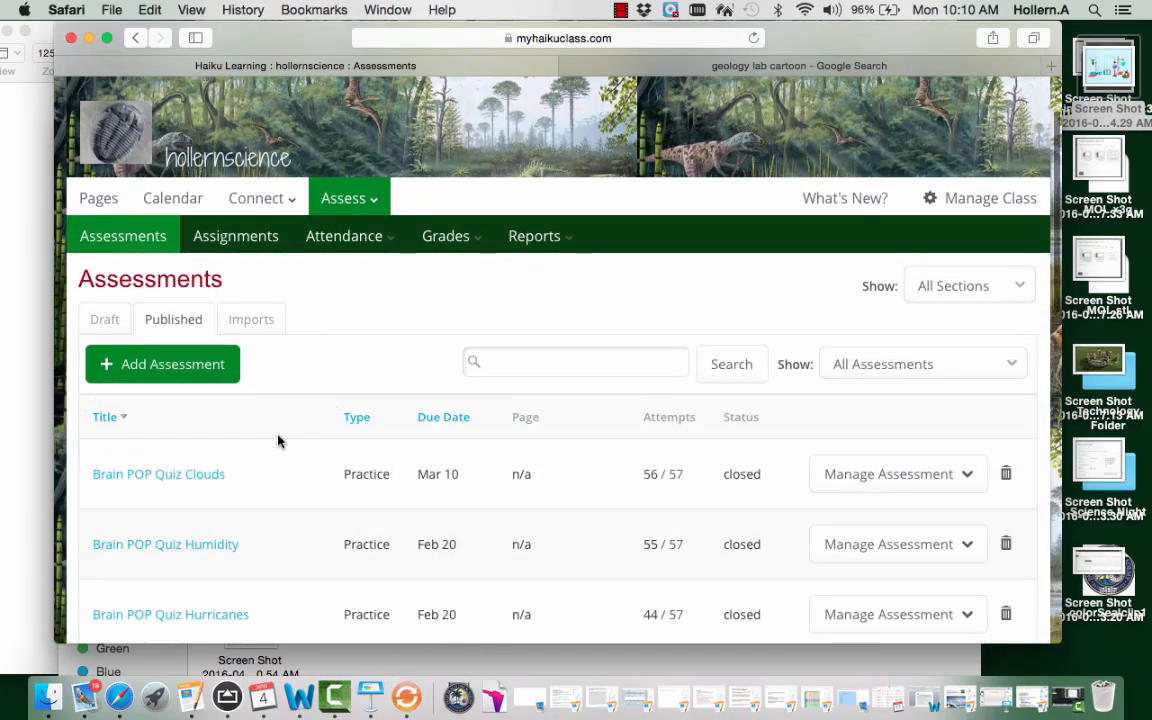
{"action": "scroll", "coordinate": [278, 442], "scroll_direction": "down", "scroll_amount": 3}
{"action": "scroll", "coordinate": [278, 441], "scroll_direction": "down", "scroll_amount": 2}
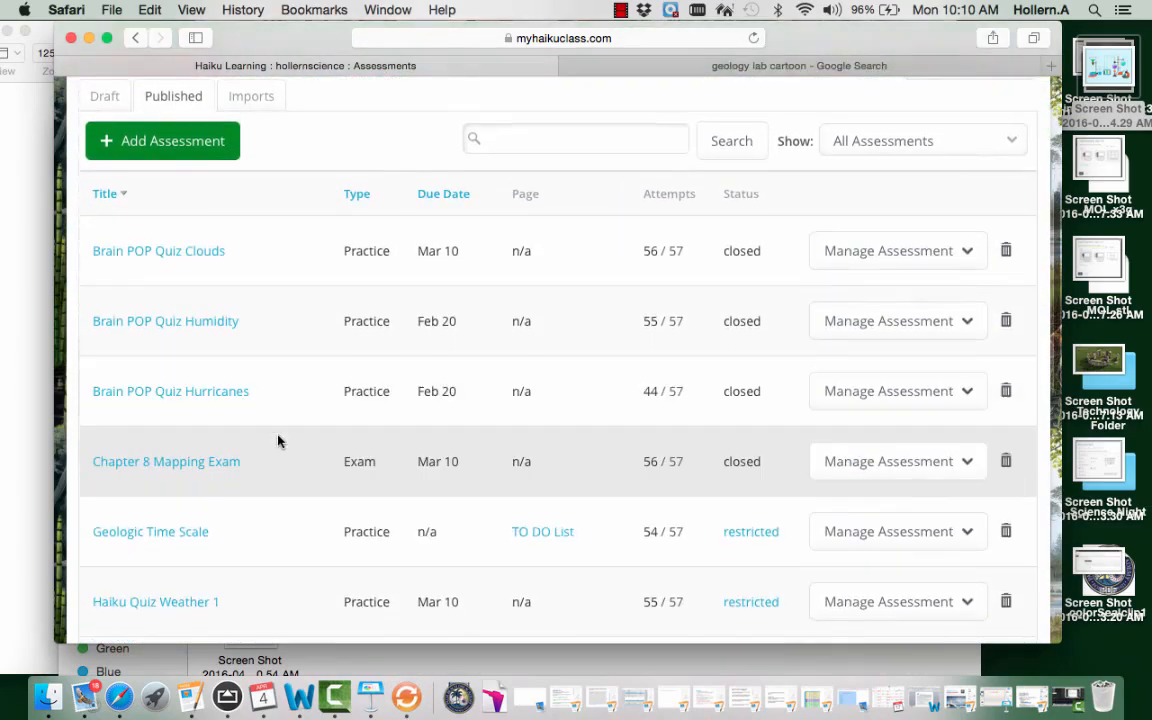
{"action": "scroll", "coordinate": [278, 441], "scroll_direction": "down", "scroll_amount": 8}
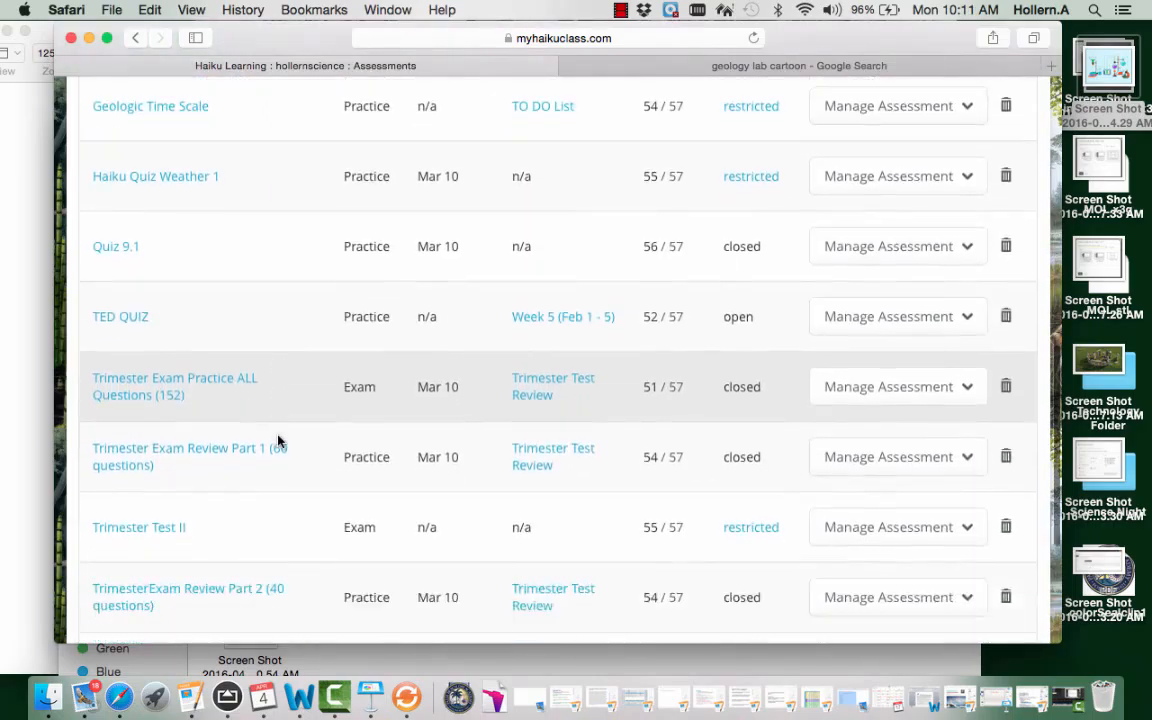
{"action": "scroll", "coordinate": [278, 441], "scroll_direction": "up", "scroll_amount": 12}
{"action": "scroll", "coordinate": [278, 441], "scroll_direction": "up", "scroll_amount": 1}
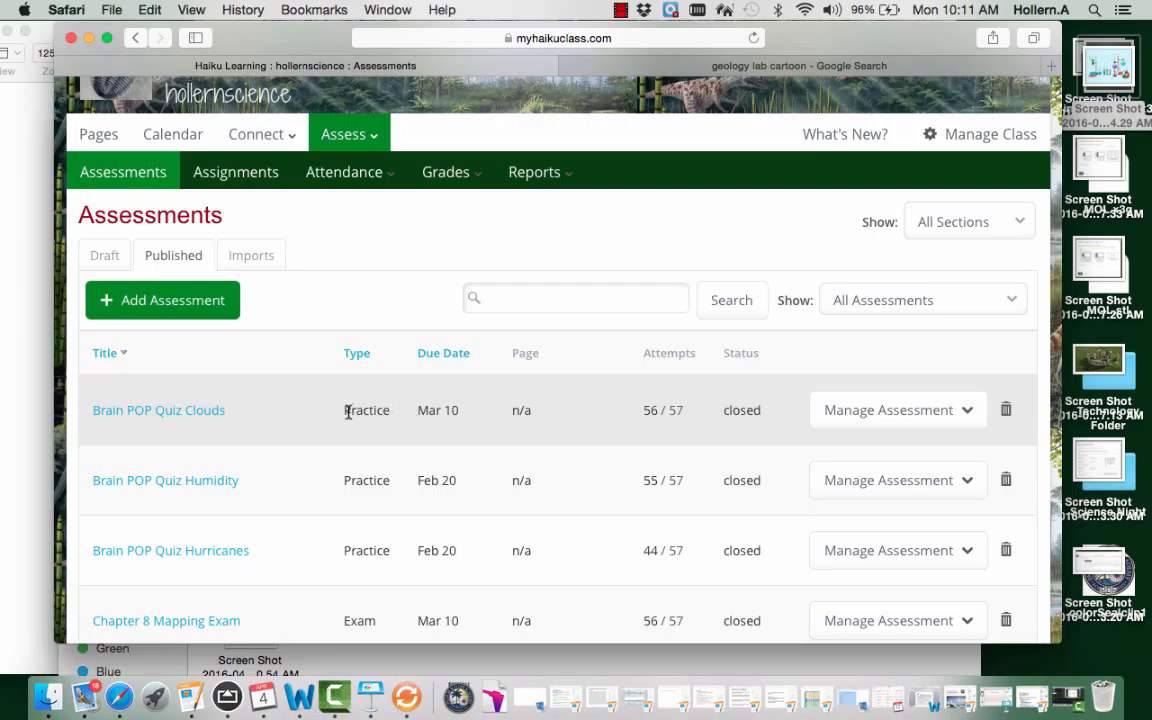
{"action": "scroll", "coordinate": [348, 412], "scroll_direction": "down", "scroll_amount": 3}
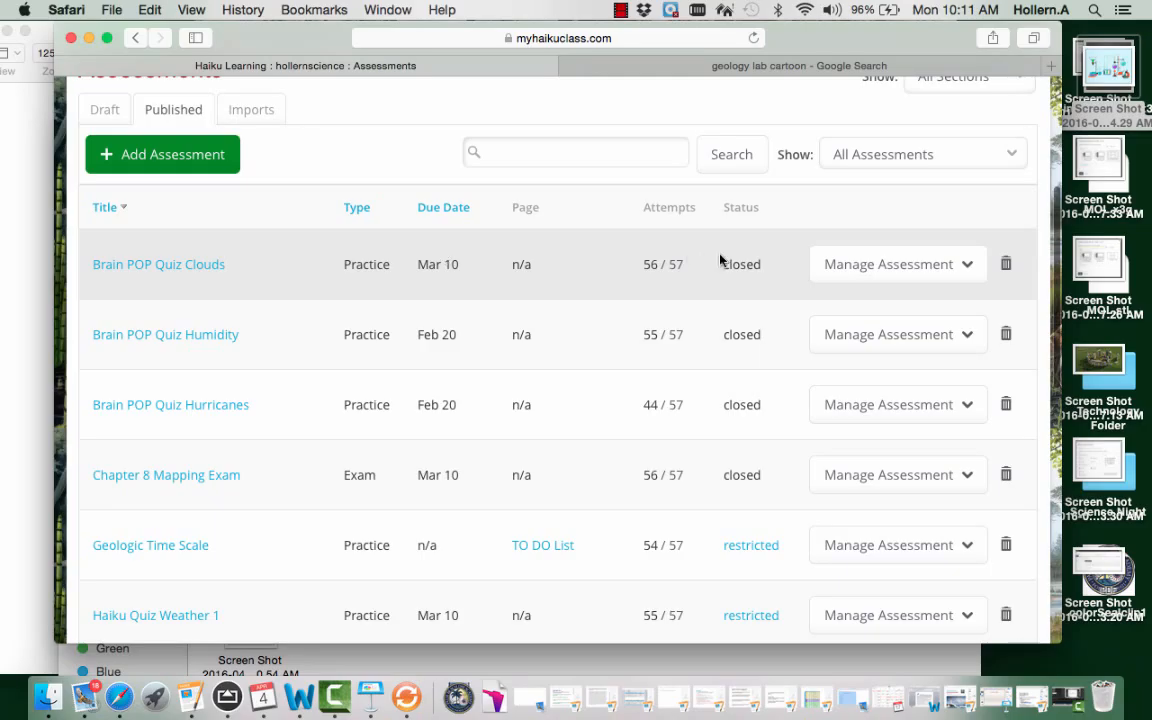
{"action": "scroll", "coordinate": [660, 284], "scroll_direction": "up", "scroll_amount": 2}
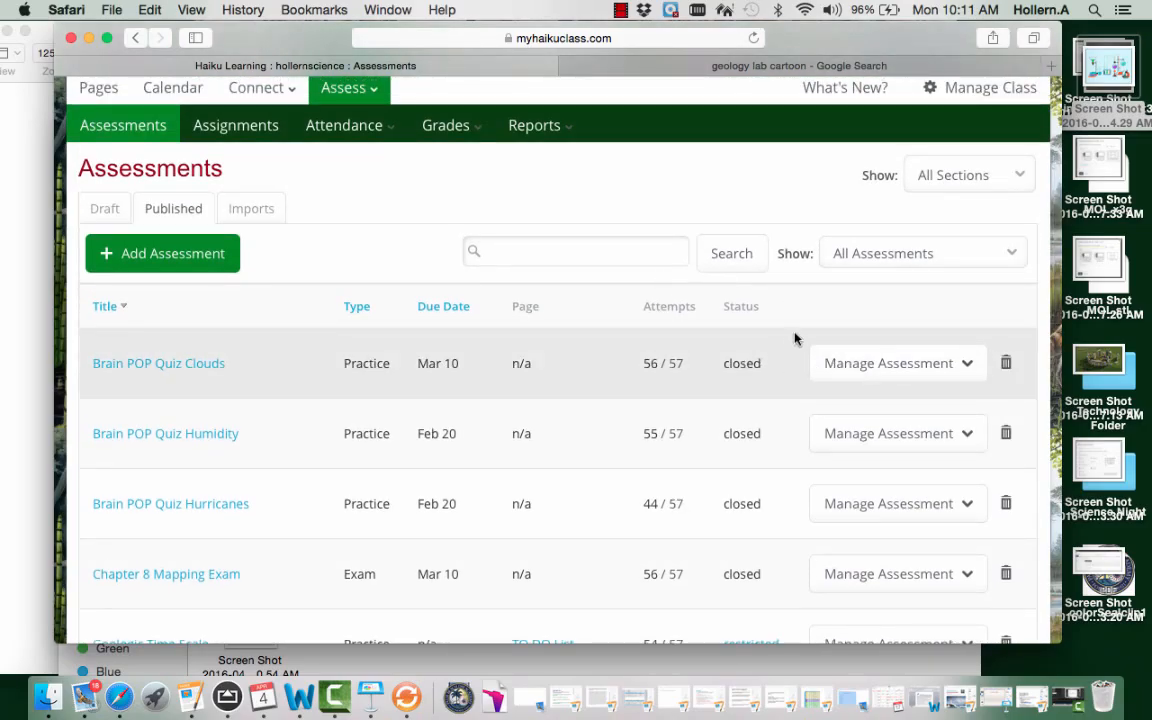
{"action": "scroll", "coordinate": [764, 357], "scroll_direction": "down", "scroll_amount": 4}
{"action": "scroll", "coordinate": [764, 360], "scroll_direction": "up", "scroll_amount": 6}
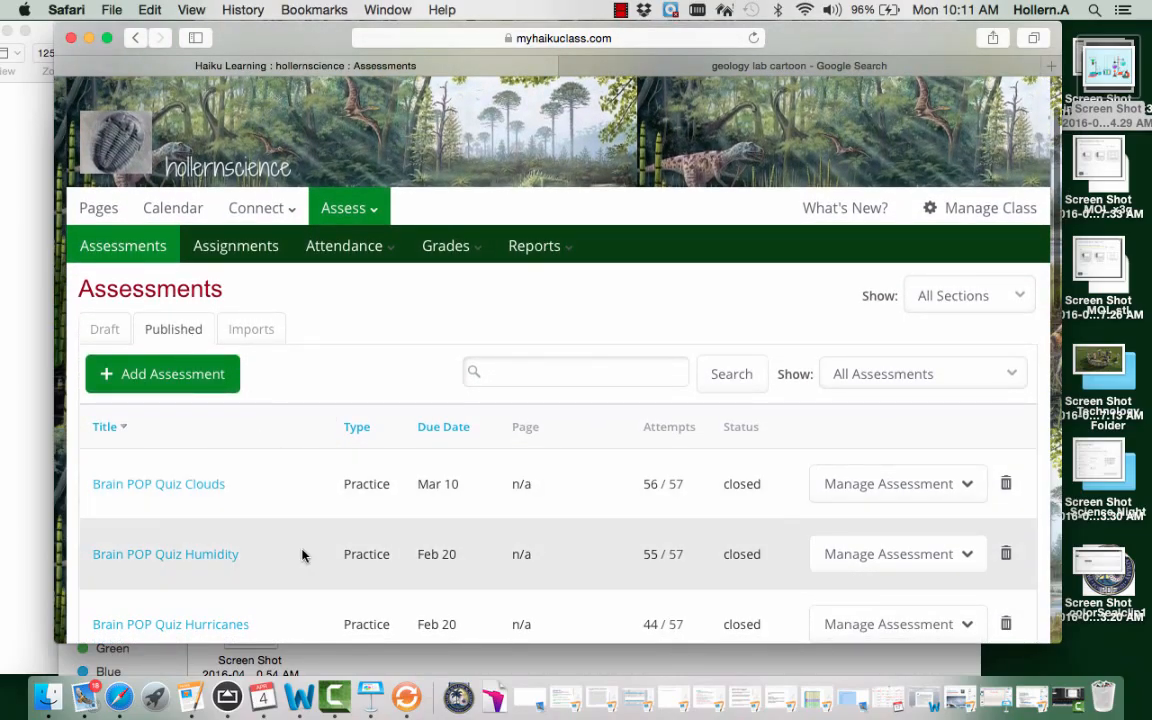
{"action": "scroll", "coordinate": [302, 555], "scroll_direction": "down", "scroll_amount": 7}
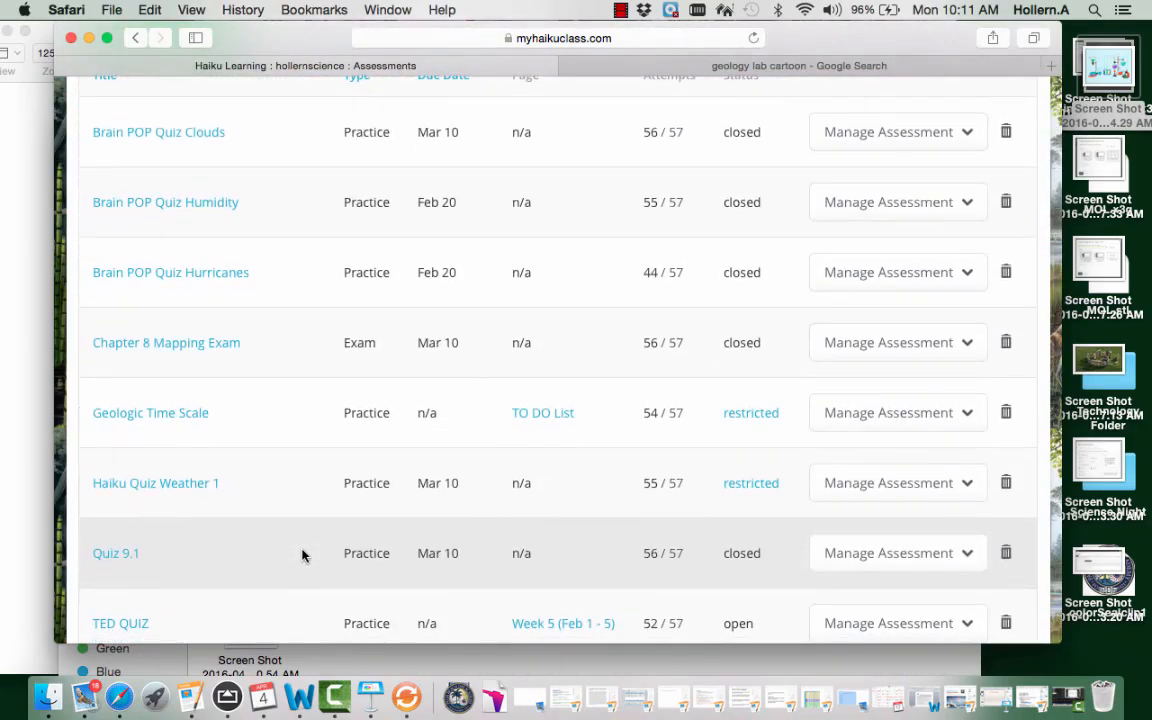
{"action": "scroll", "coordinate": [302, 555], "scroll_direction": "up", "scroll_amount": 5}
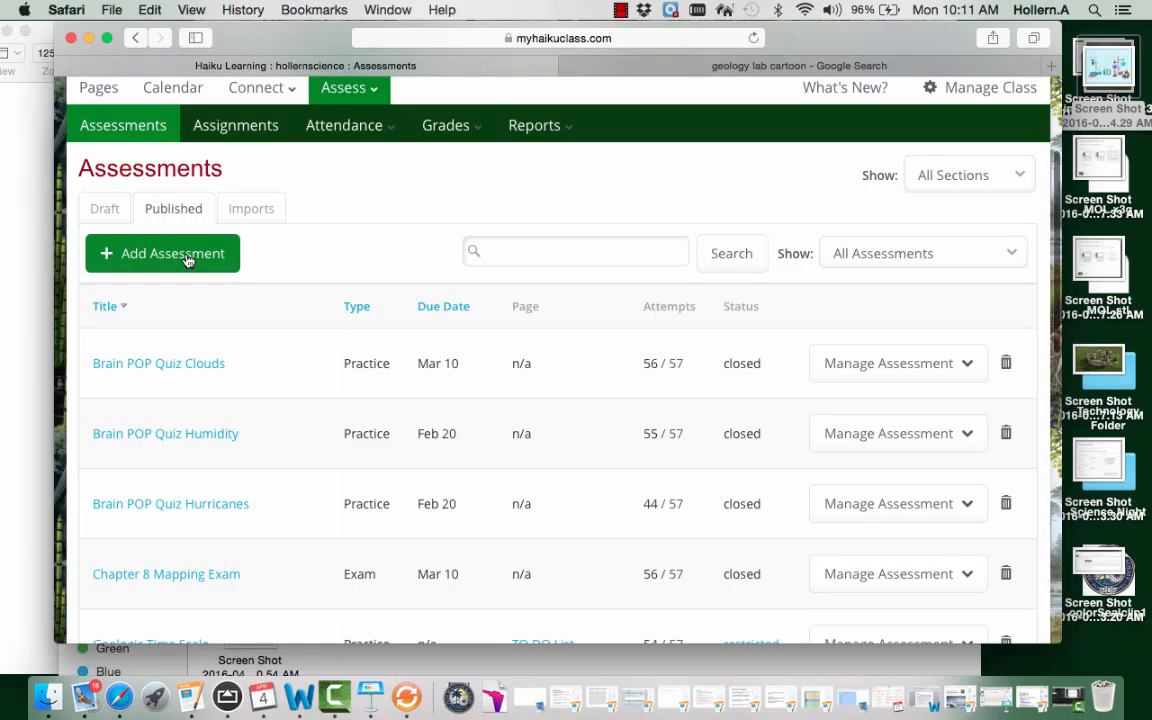
- Start a new assessment of the Practice type and continue to its details
{"action": "left_click", "coordinate": [186, 257]}
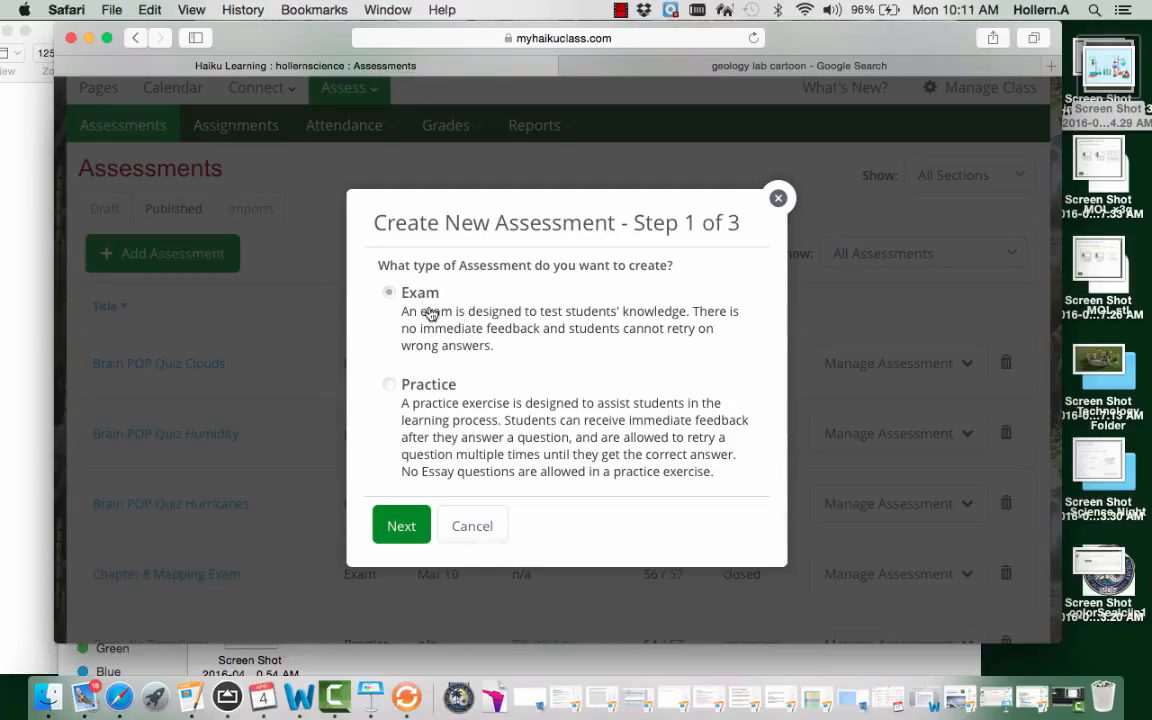
{"action": "left_click", "coordinate": [389, 385]}
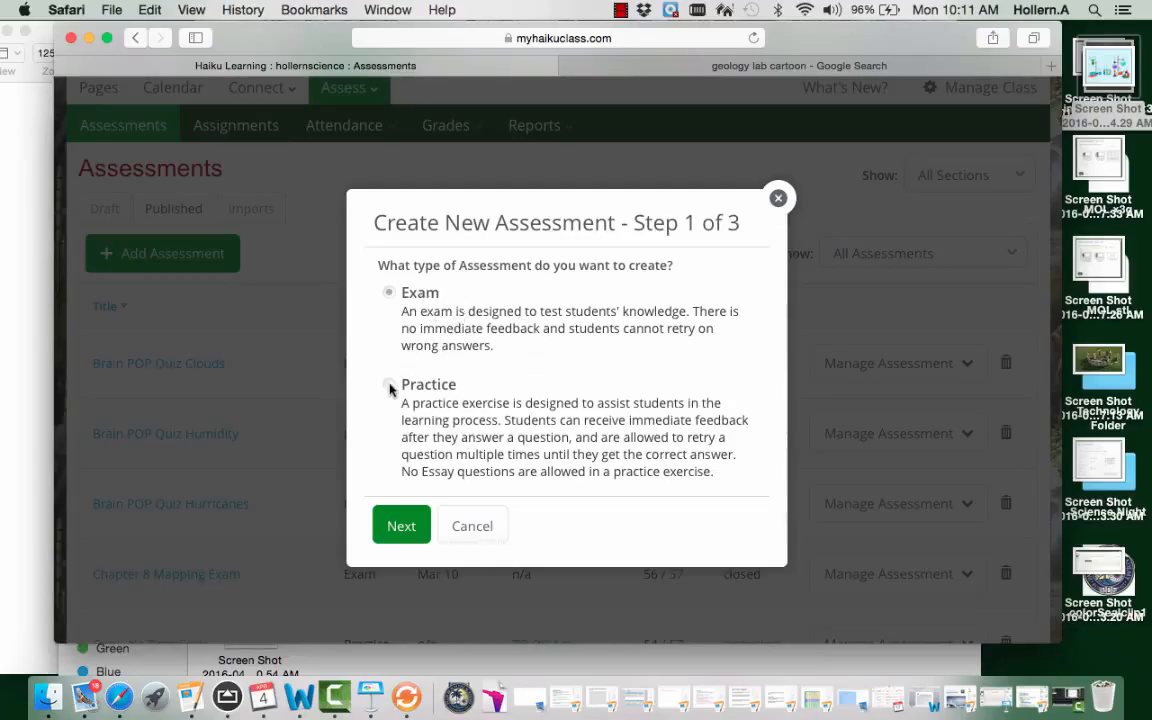
{"action": "left_click", "coordinate": [401, 525]}
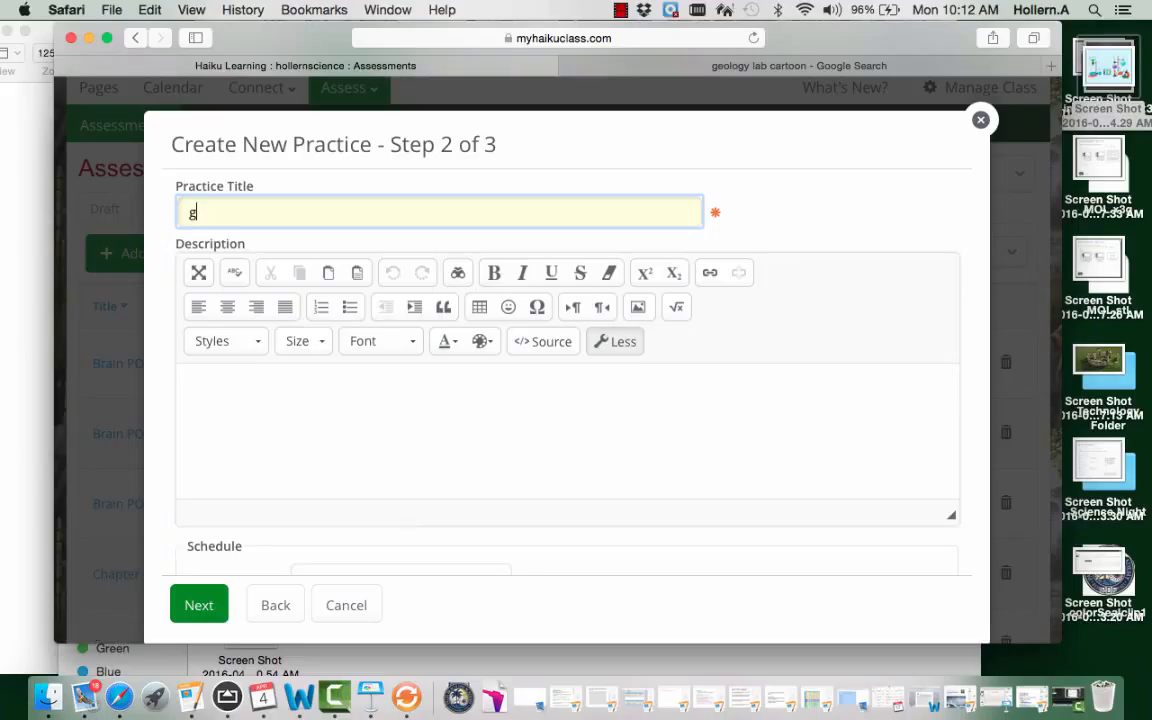
- Title the practice "Geologic Timeline Vocabulary Quiz" with a capital G, leaving the description empty
{"action": "type", "text": "eologic"}
{"action": "key", "text": "Down"}
{"action": "key", "text": "Down"}
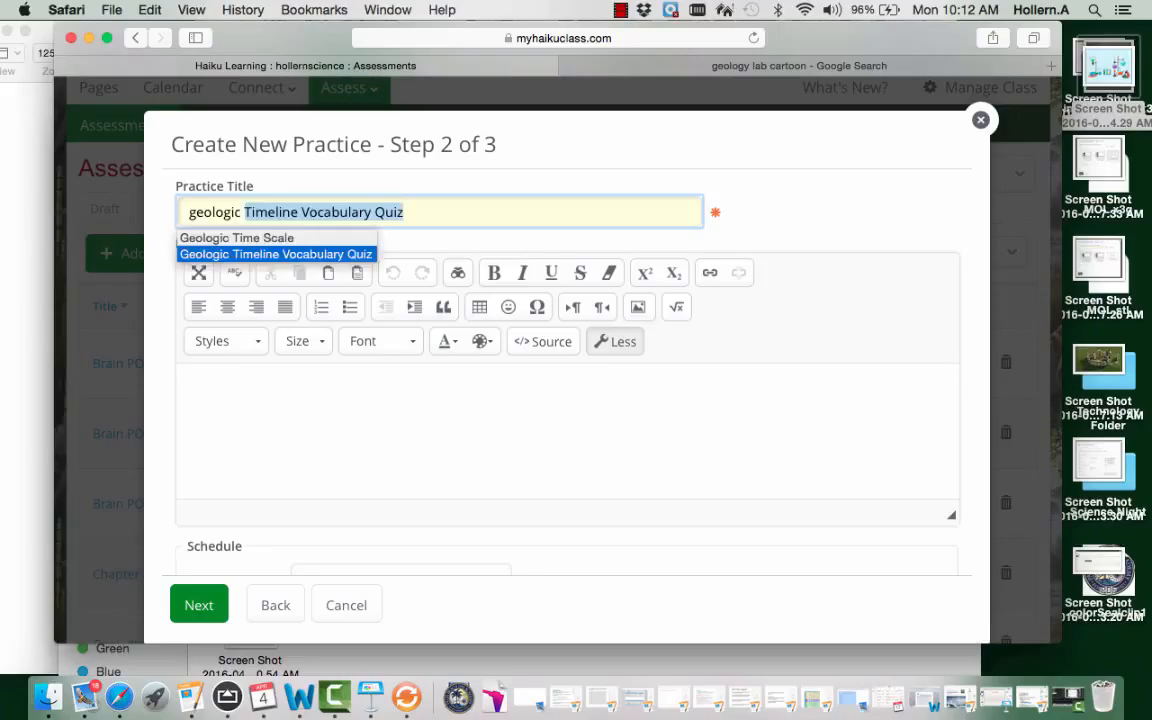
{"action": "left_click", "coordinate": [191, 213]}
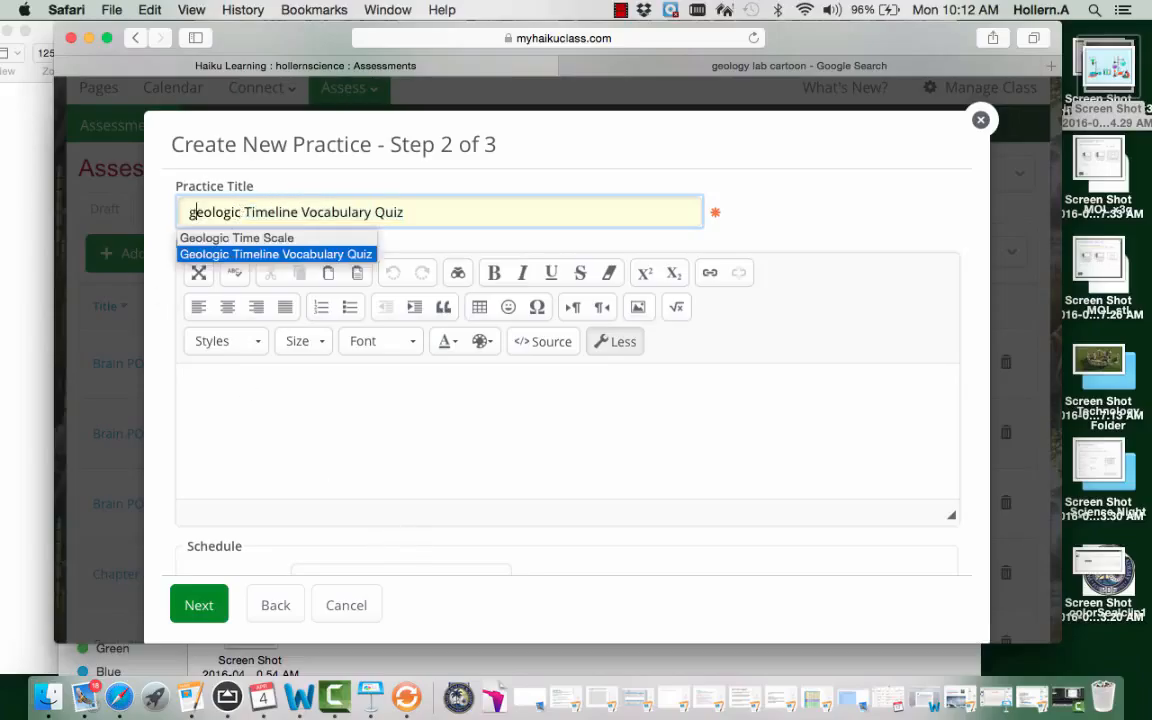
{"action": "key", "text": "Delete"}
{"action": "type", "text": "G"}
{"action": "left_click", "coordinate": [352, 442]}
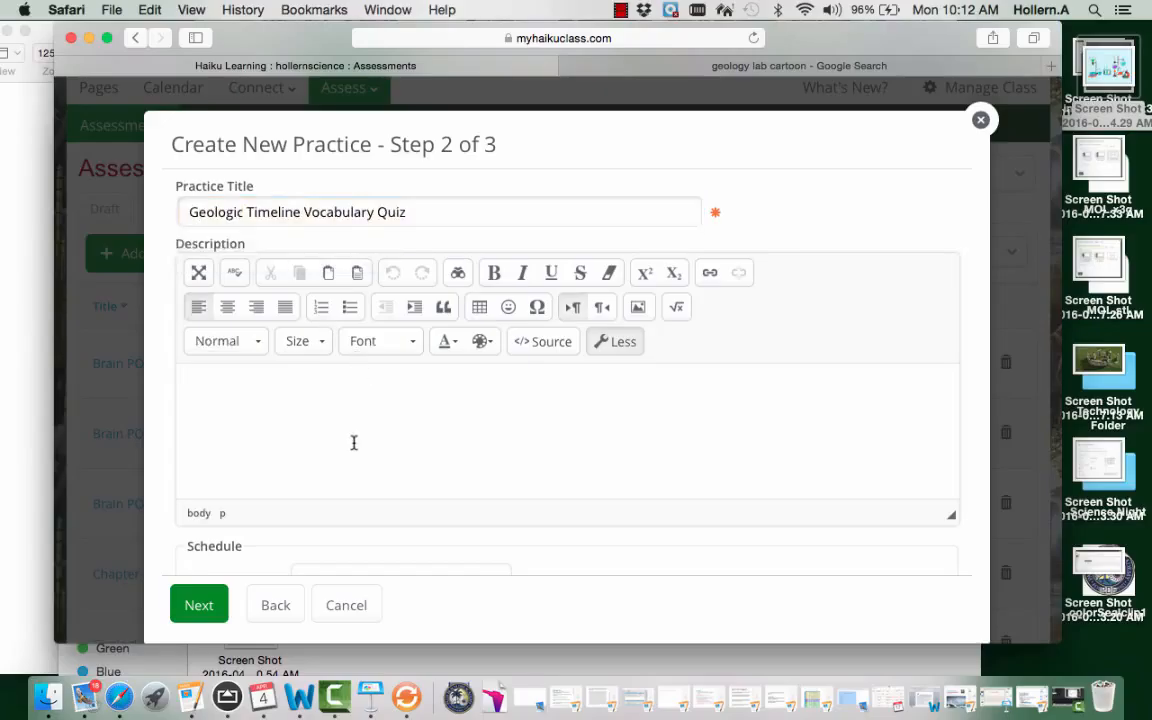
- Choose Term 1 - Grading Period 3 as the practice's grading period
{"action": "scroll", "coordinate": [353, 449], "scroll_direction": "down", "scroll_amount": 3}
{"action": "scroll", "coordinate": [355, 446], "scroll_direction": "down", "scroll_amount": 1}
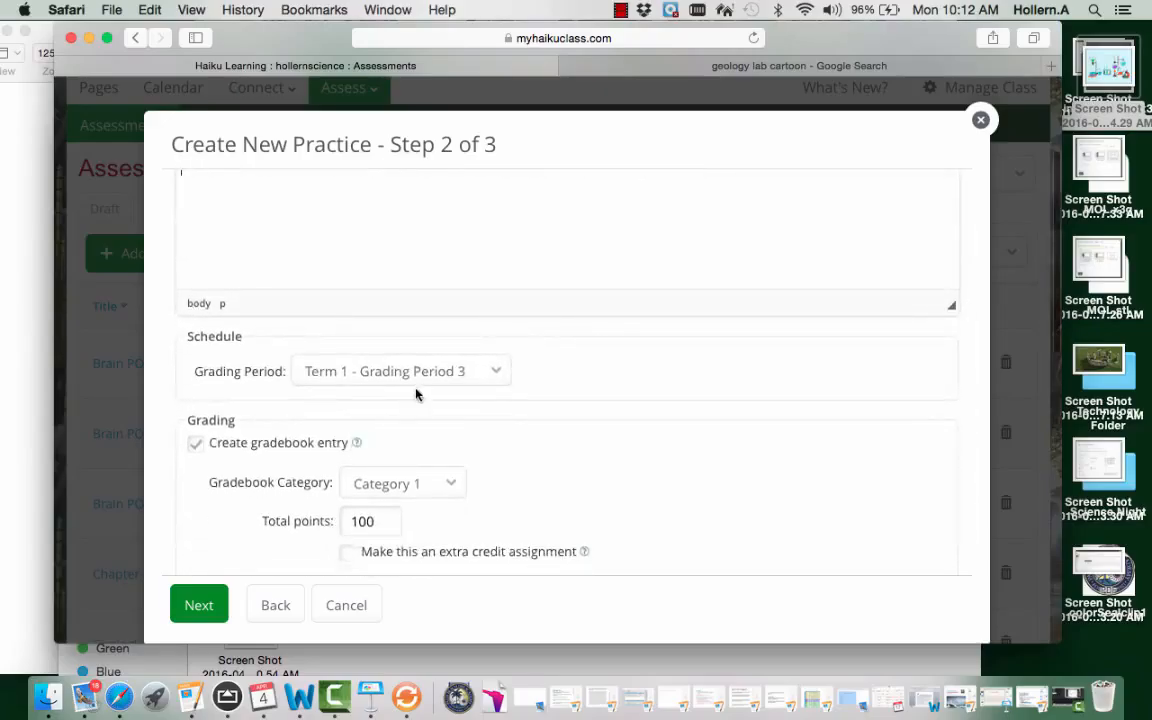
{"action": "scroll", "coordinate": [417, 392], "scroll_direction": "up", "scroll_amount": 2}
{"action": "scroll", "coordinate": [576, 332], "scroll_direction": "up", "scroll_amount": 2}
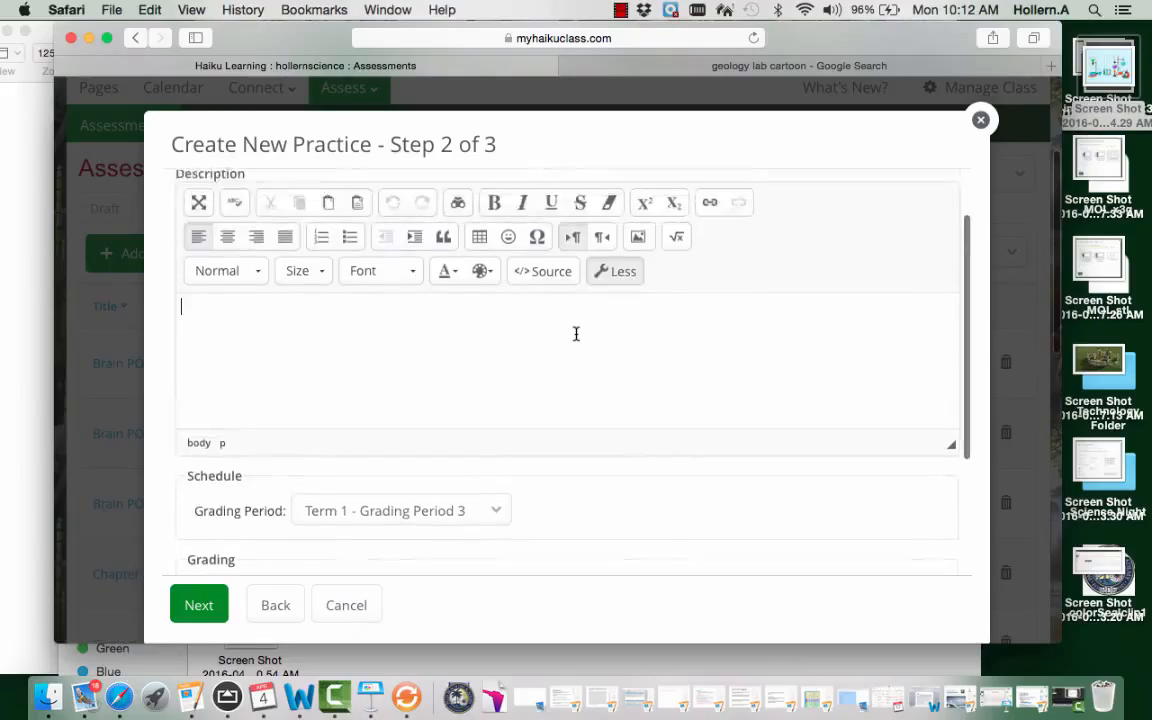
{"action": "scroll", "coordinate": [576, 332], "scroll_direction": "down", "scroll_amount": 1}
{"action": "scroll", "coordinate": [576, 452], "scroll_direction": "down", "scroll_amount": 1}
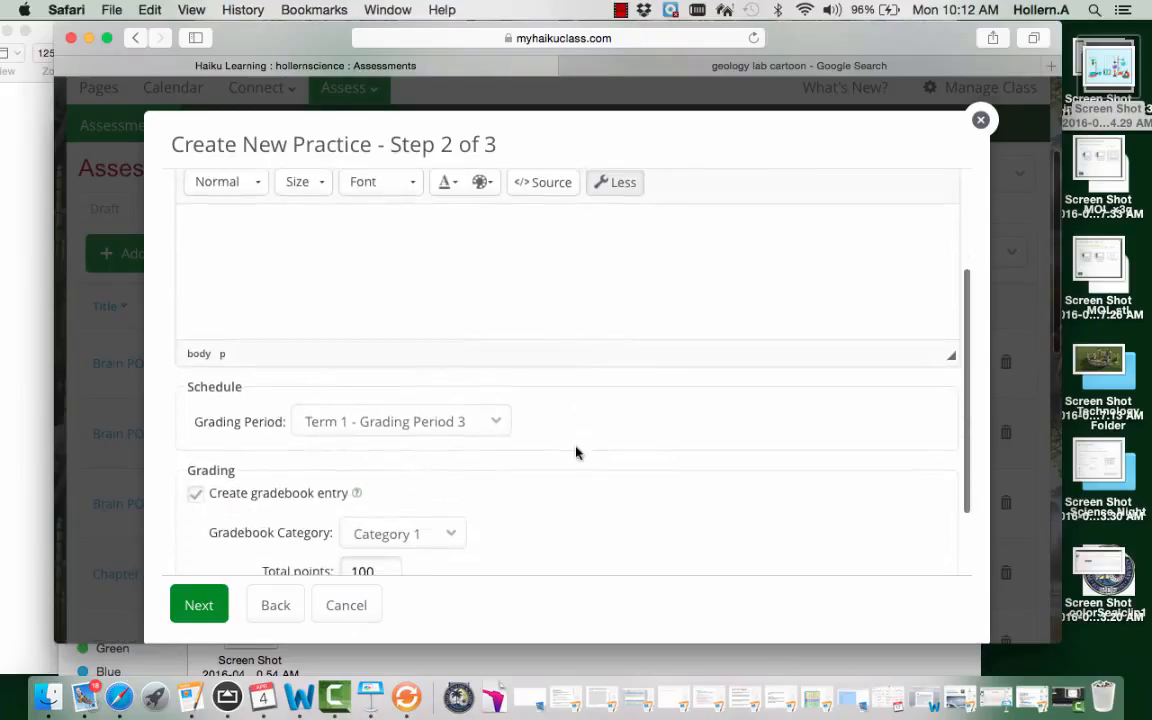
{"action": "left_click", "coordinate": [397, 421]}
{"action": "left_click", "coordinate": [397, 430]}
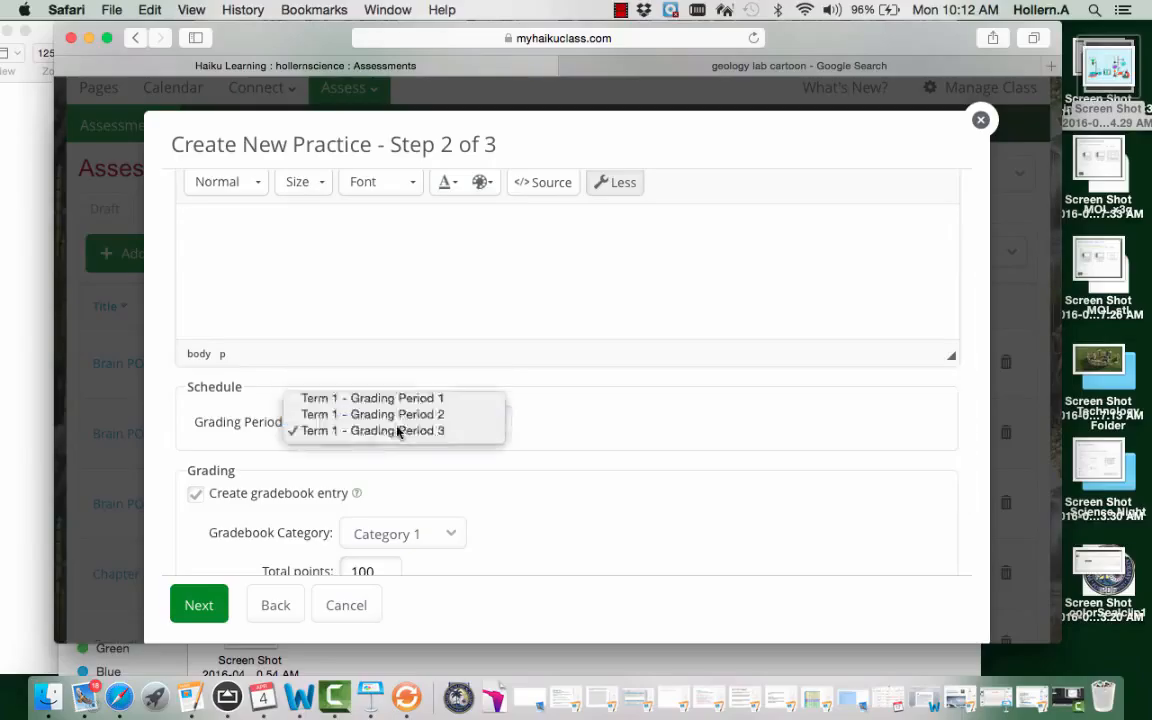
- Set the gradebook entry's total points to 25 and continue to the time limit and attempt settings
{"action": "scroll", "coordinate": [586, 460], "scroll_direction": "down", "scroll_amount": 2}
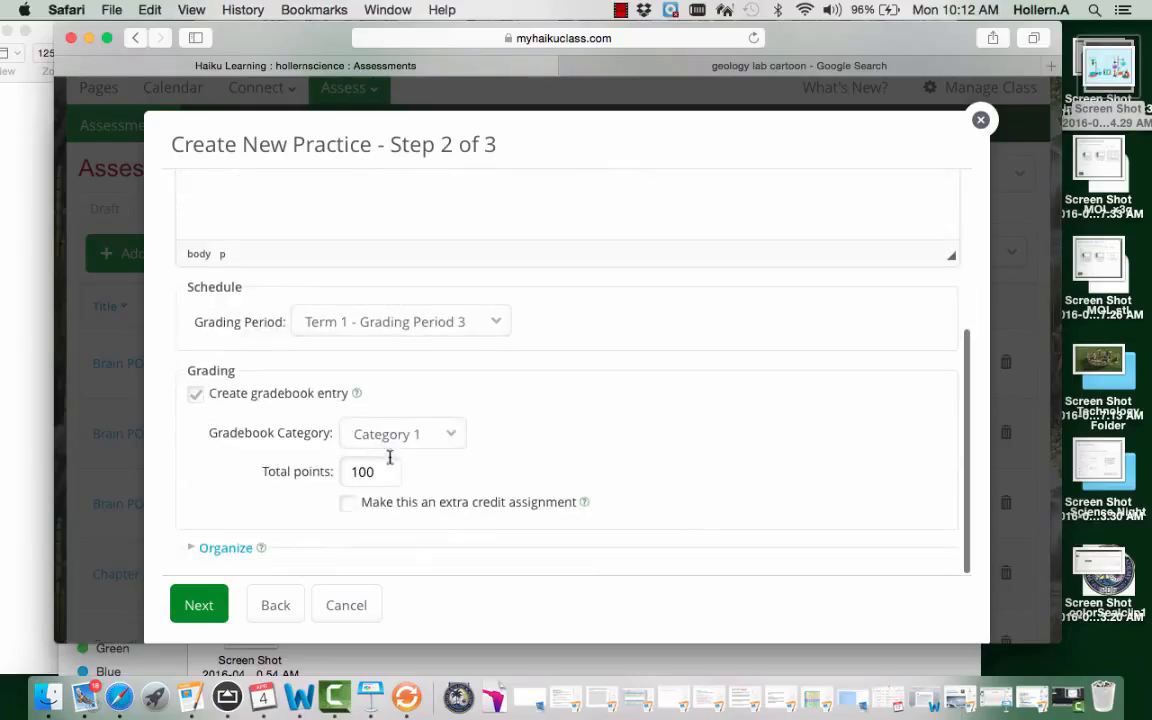
{"action": "double_click", "coordinate": [376, 472]}
{"action": "type", "text": "1"}
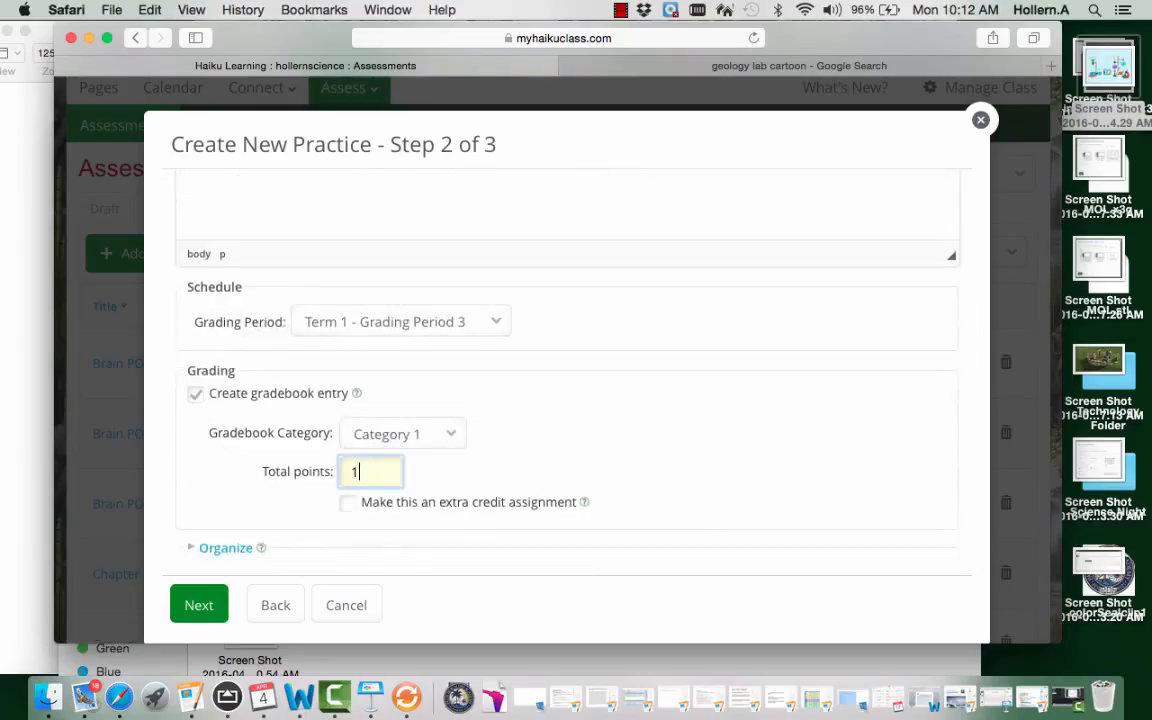
{"action": "key", "text": "BackSpace"}
{"action": "type", "text": "25"}
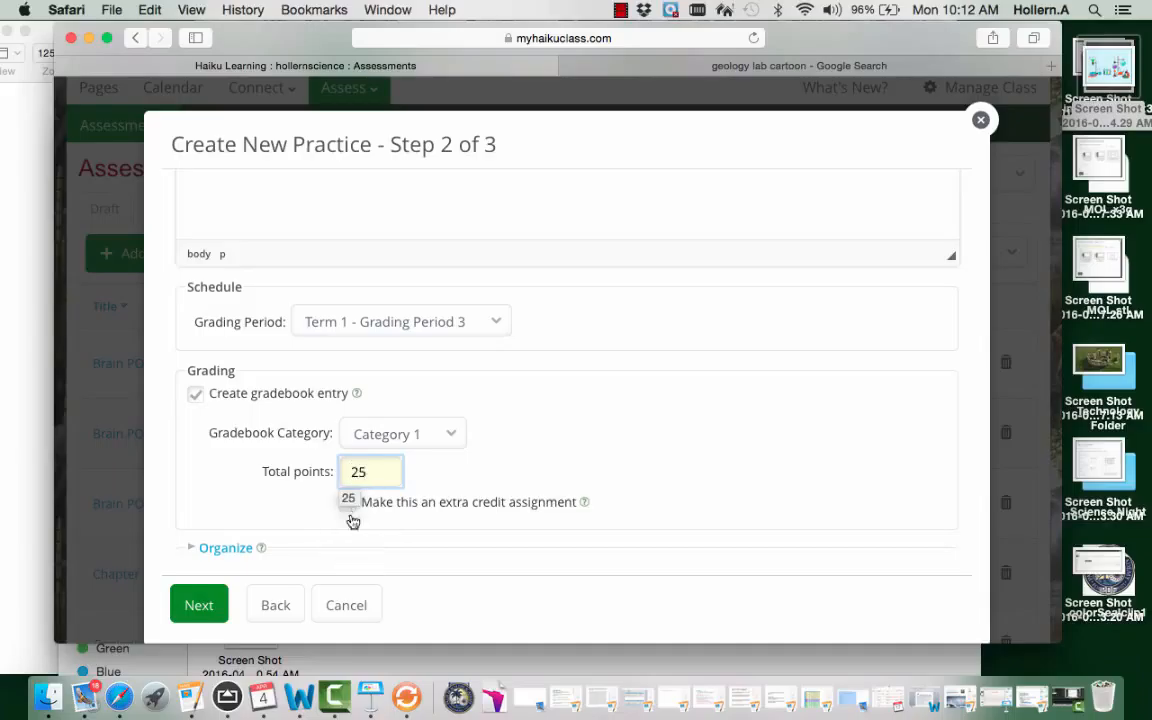
{"action": "left_click", "coordinate": [605, 467]}
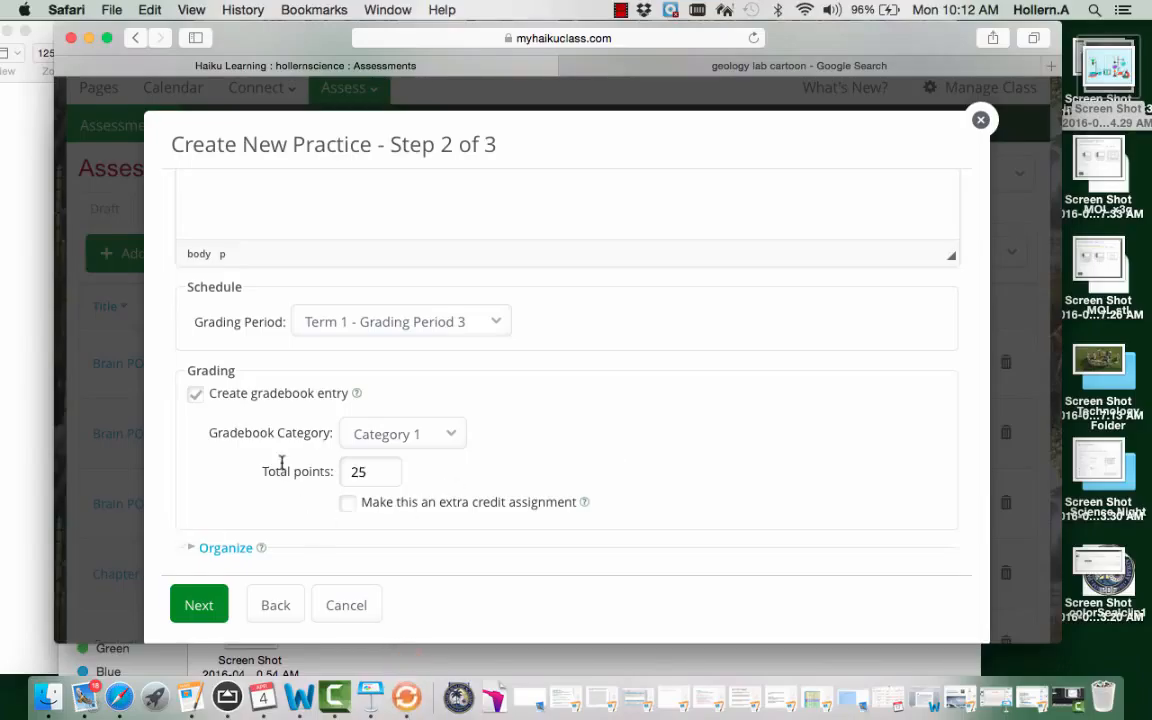
{"action": "scroll", "coordinate": [281, 463], "scroll_direction": "down", "scroll_amount": 2}
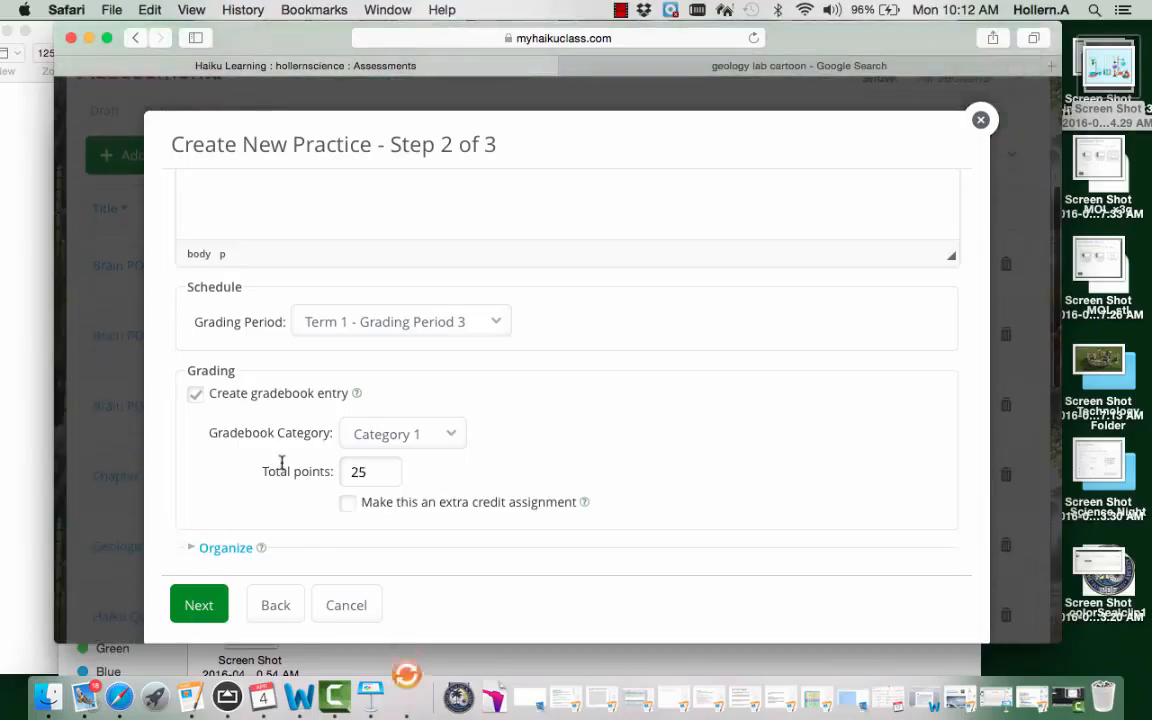
{"action": "left_click", "coordinate": [199, 603]}
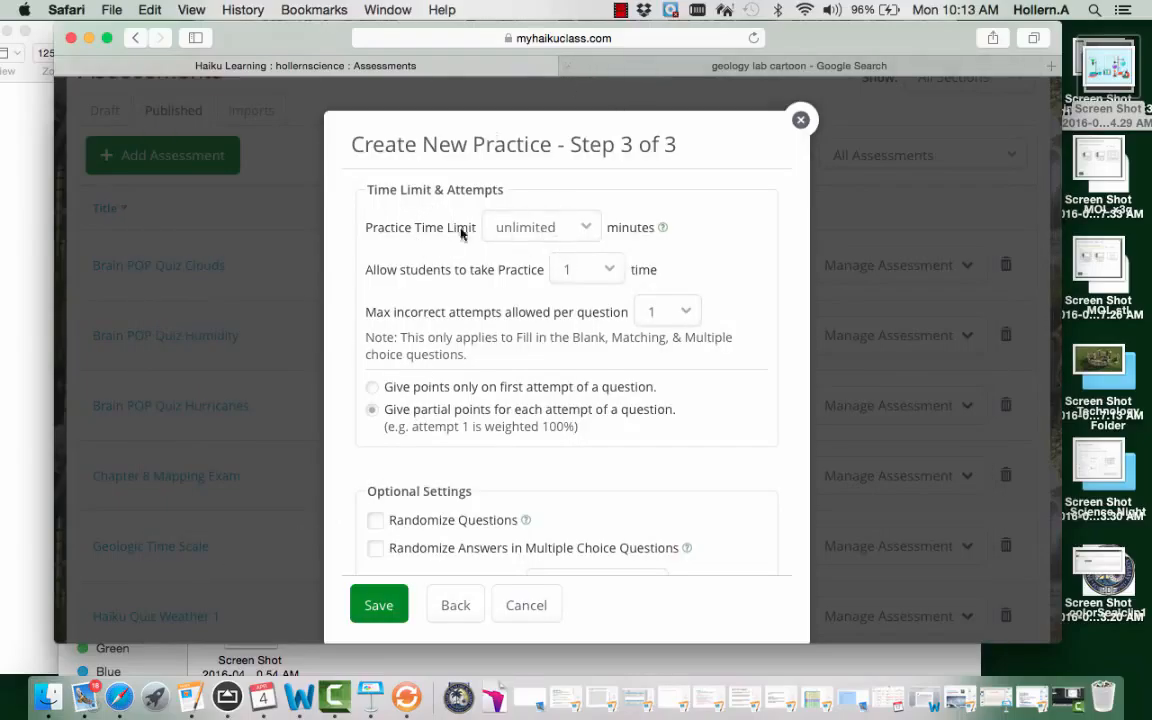
- Keep the practice time limit unlimited, review the attempt and optional settings, and save the new practice
{"action": "left_click", "coordinate": [553, 229]}
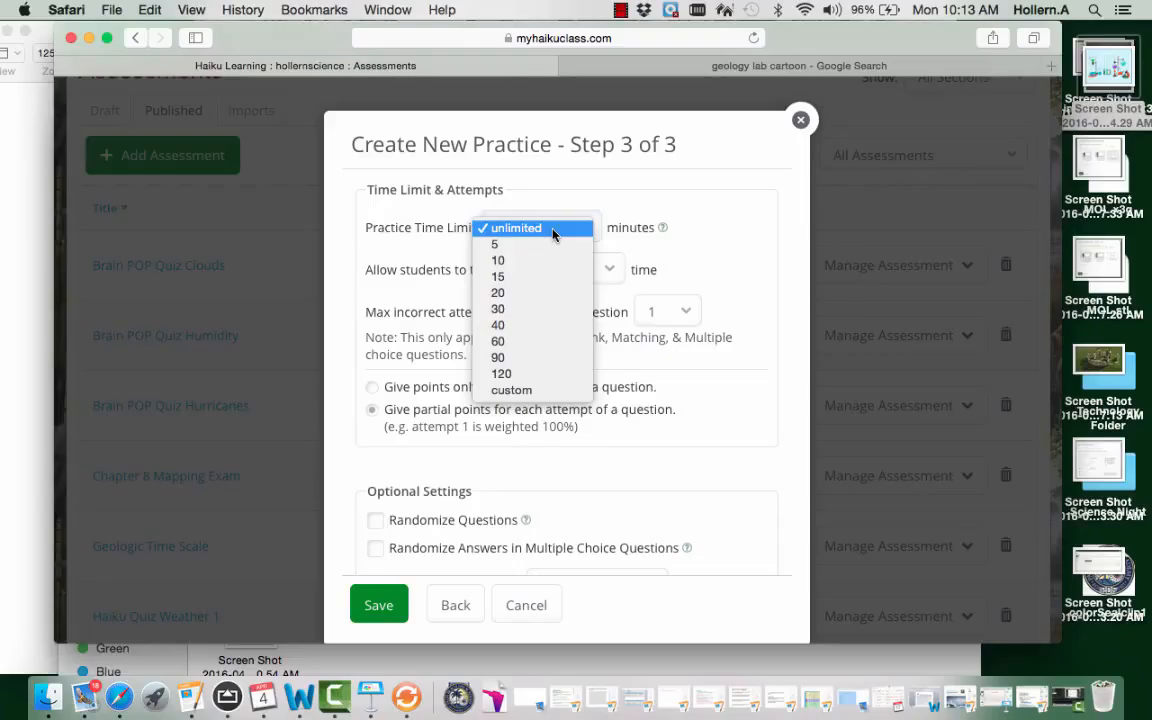
{"action": "left_click", "coordinate": [750, 237]}
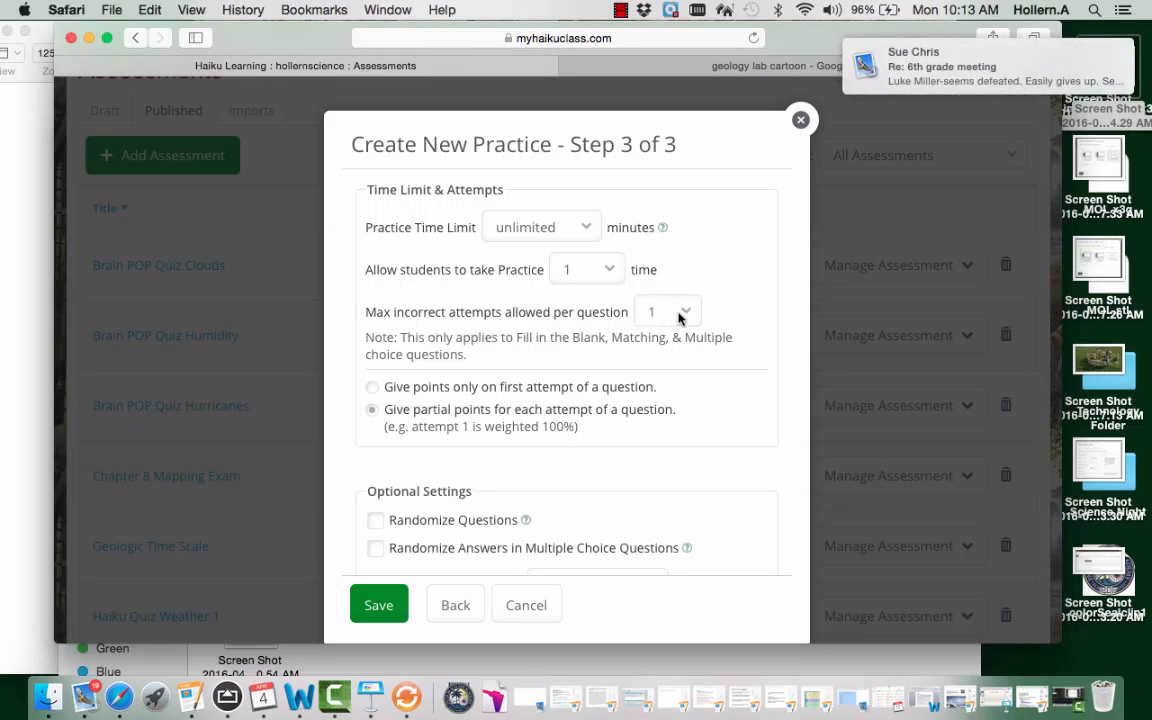
{"action": "scroll", "coordinate": [452, 468], "scroll_direction": "down", "scroll_amount": 3}
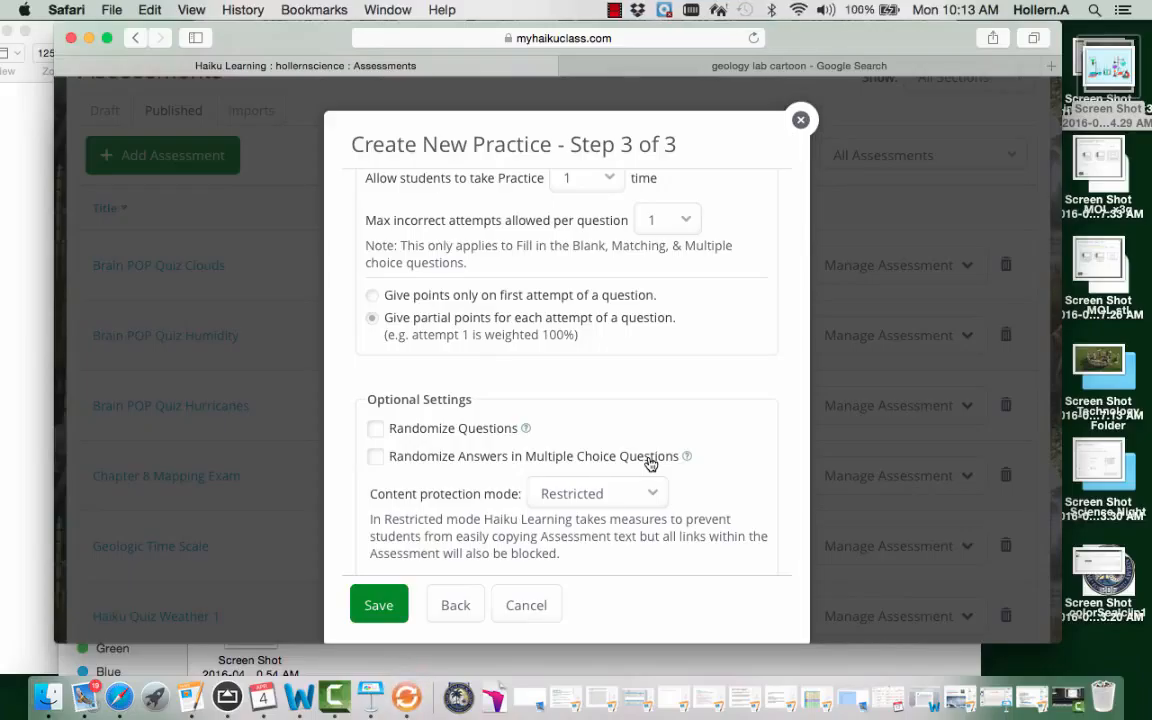
{"action": "scroll", "coordinate": [630, 462], "scroll_direction": "down", "scroll_amount": 1}
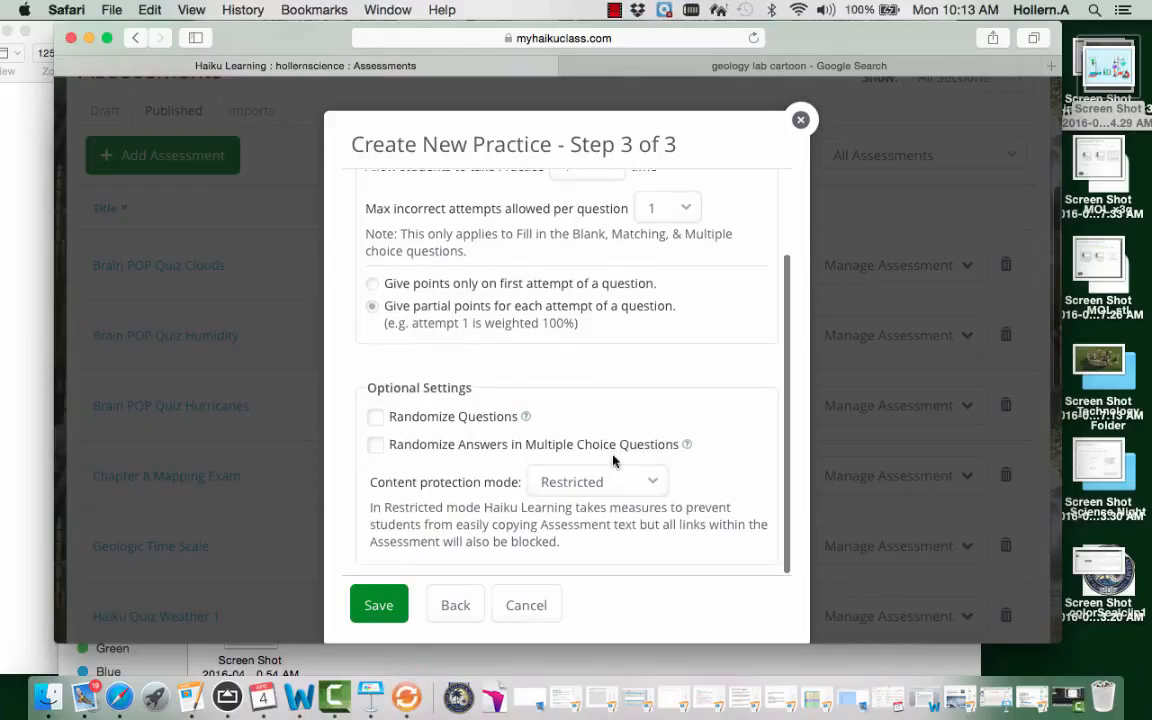
{"action": "left_click", "coordinate": [385, 610]}
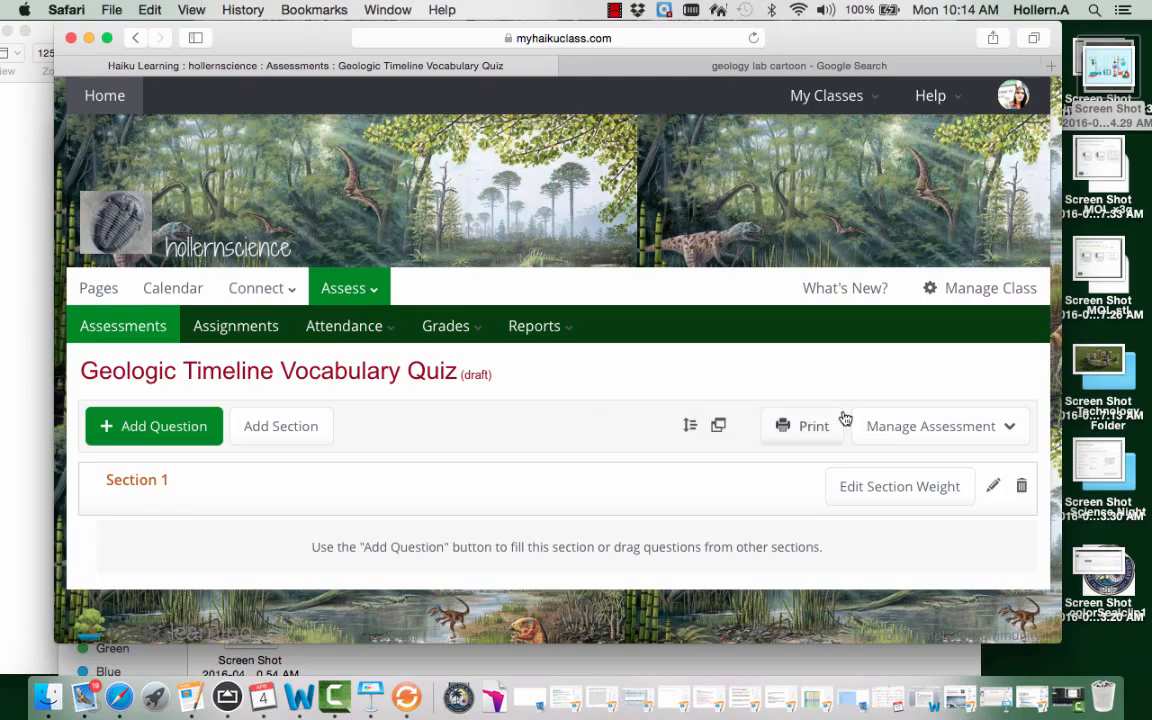
- Begin a new matching question for Section 1 of the Geologic Timeline Vocabulary Quiz
{"action": "left_click", "coordinate": [947, 430]}
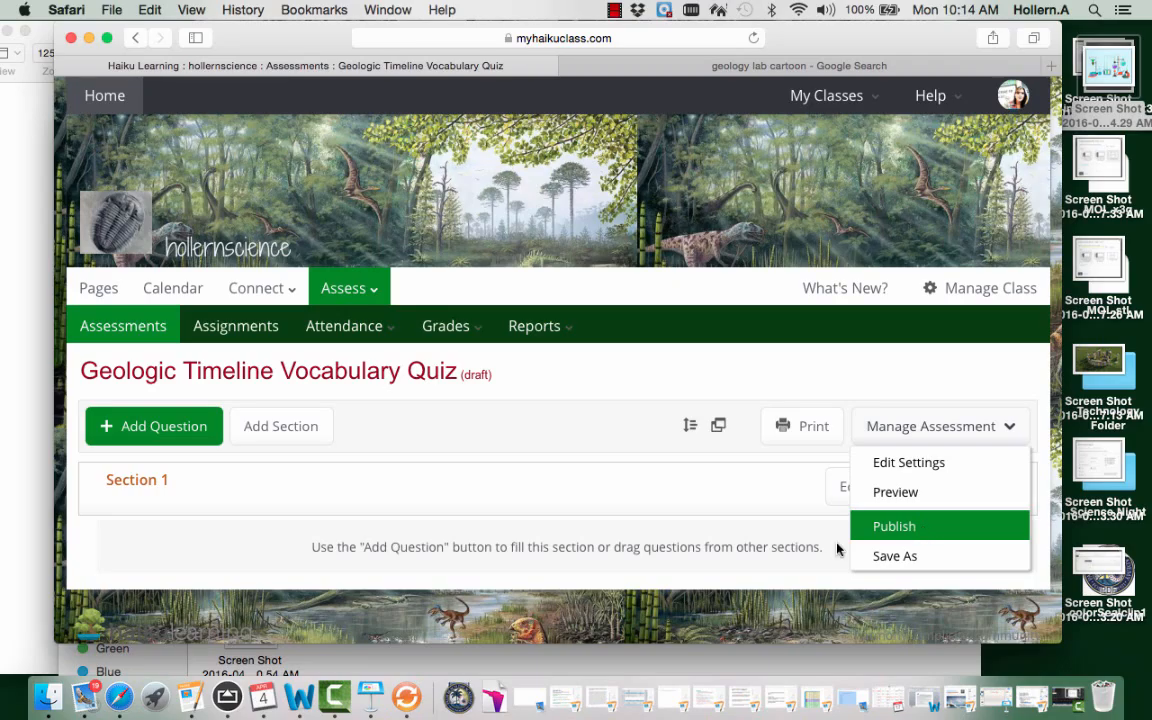
{"action": "left_click", "coordinate": [122, 440]}
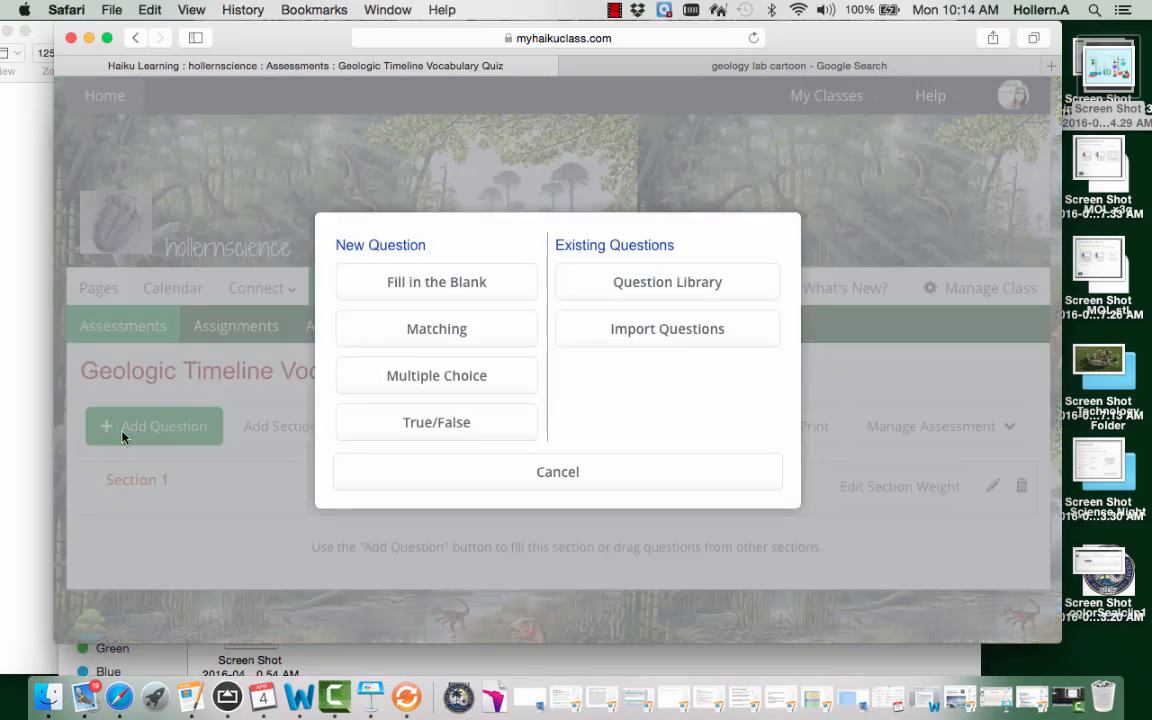
{"action": "left_click", "coordinate": [452, 329]}
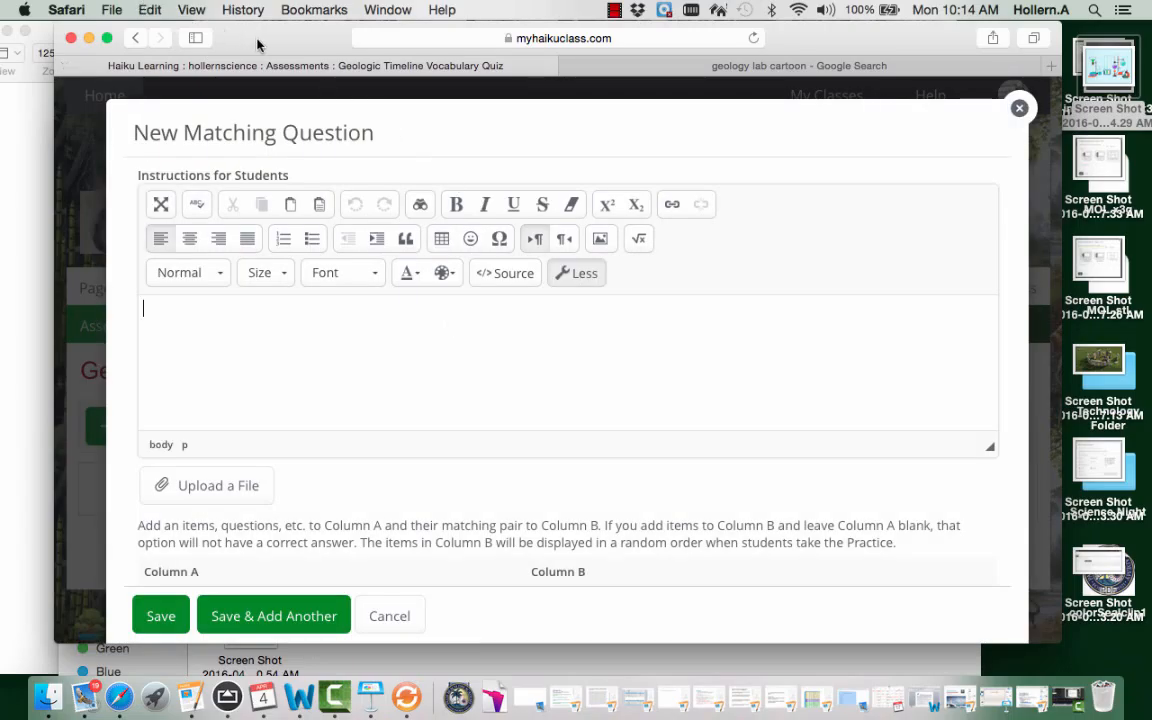
- Move the browser window aside and copy the term "Absolute age" without its colon from the vocabulary document in Pages
{"action": "left_click_drag", "start_coordinate": [262, 38], "coordinate": [522, 38]}
{"action": "left_click", "coordinate": [16, 190]}
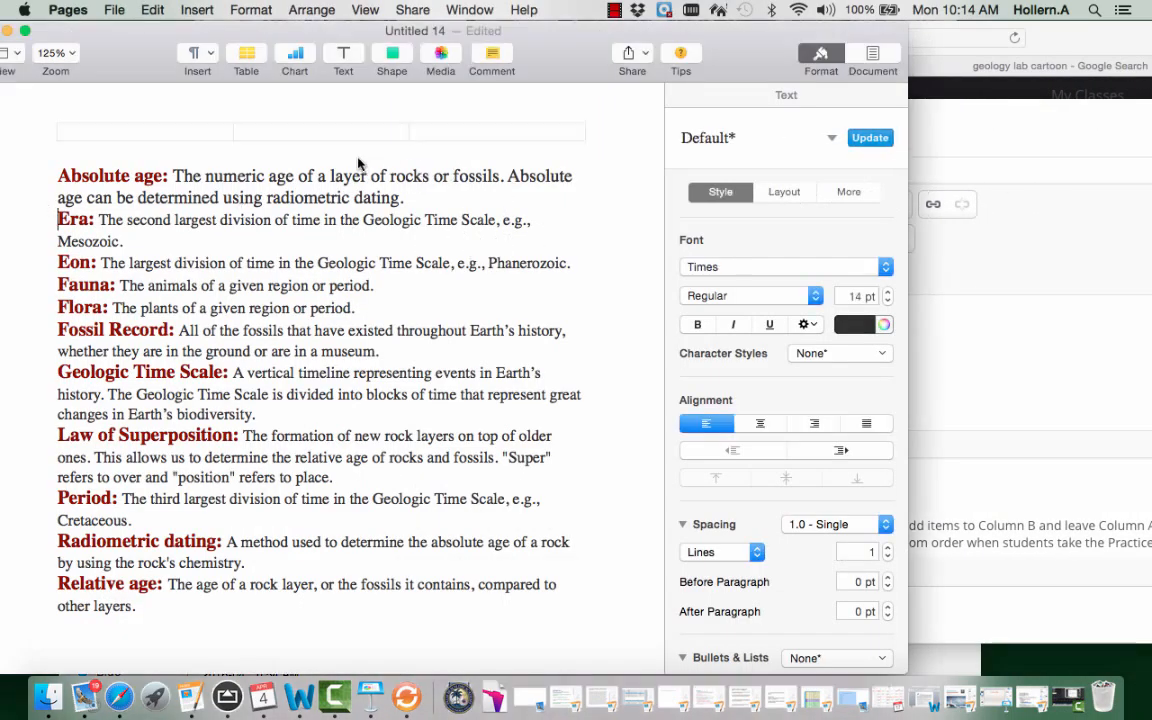
{"action": "left_click_drag", "start_coordinate": [168, 176], "coordinate": [45, 176]}
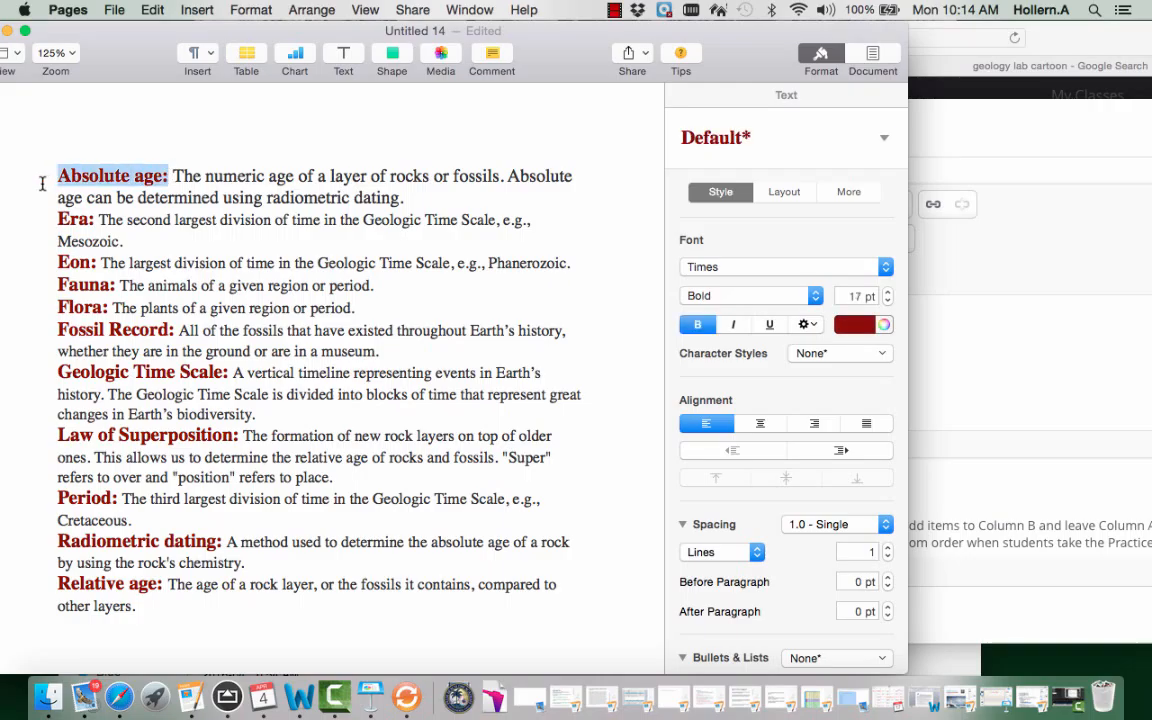
{"action": "left_click", "coordinate": [165, 178]}
{"action": "left_click_drag", "start_coordinate": [162, 176], "coordinate": [30, 176]}
{"action": "key", "text": "super+c"}
- Return to the matching question in Safari and enter the student instructions "Match the following terms with the correct definition."
{"action": "left_click", "coordinate": [963, 286]}
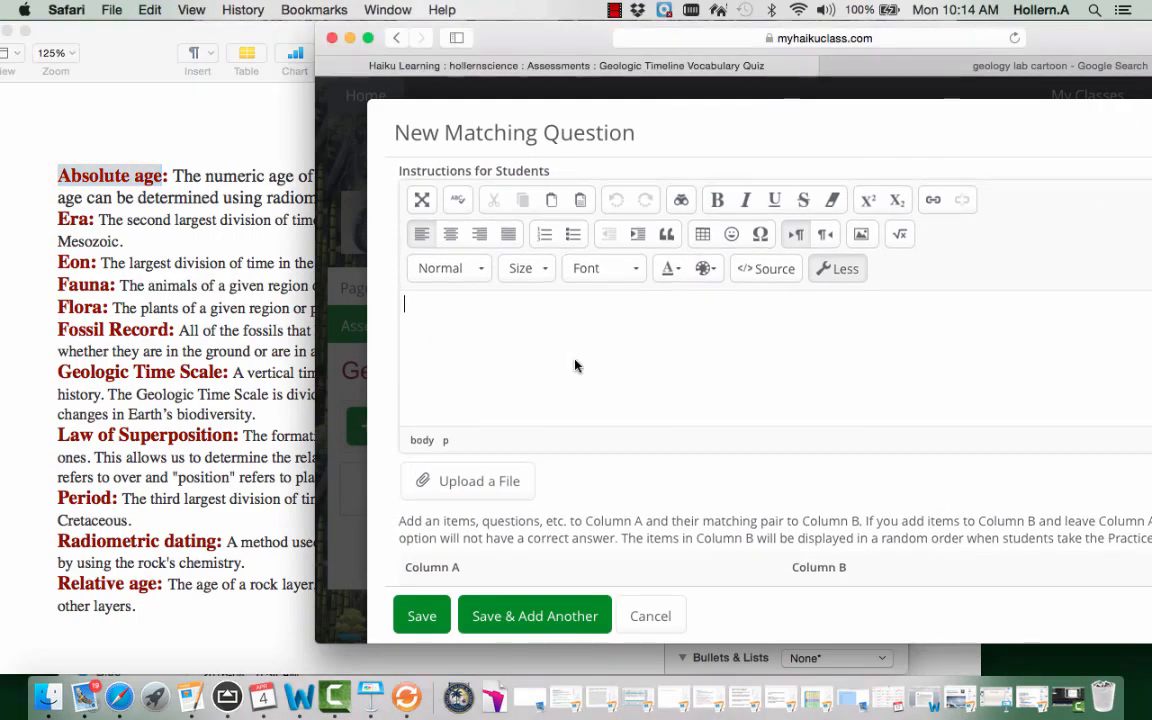
{"action": "scroll", "coordinate": [576, 365], "scroll_direction": "down", "scroll_amount": 4}
{"action": "scroll", "coordinate": [560, 270], "scroll_direction": "up", "scroll_amount": 3}
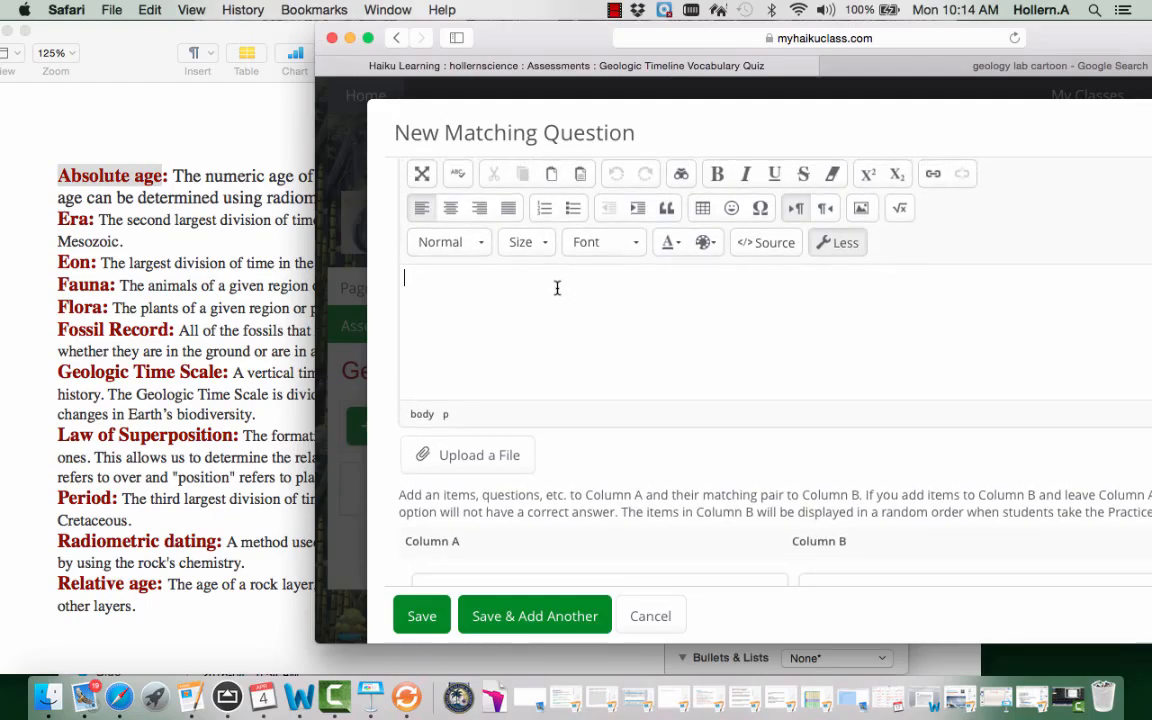
{"action": "type", "text": "Match the following "}
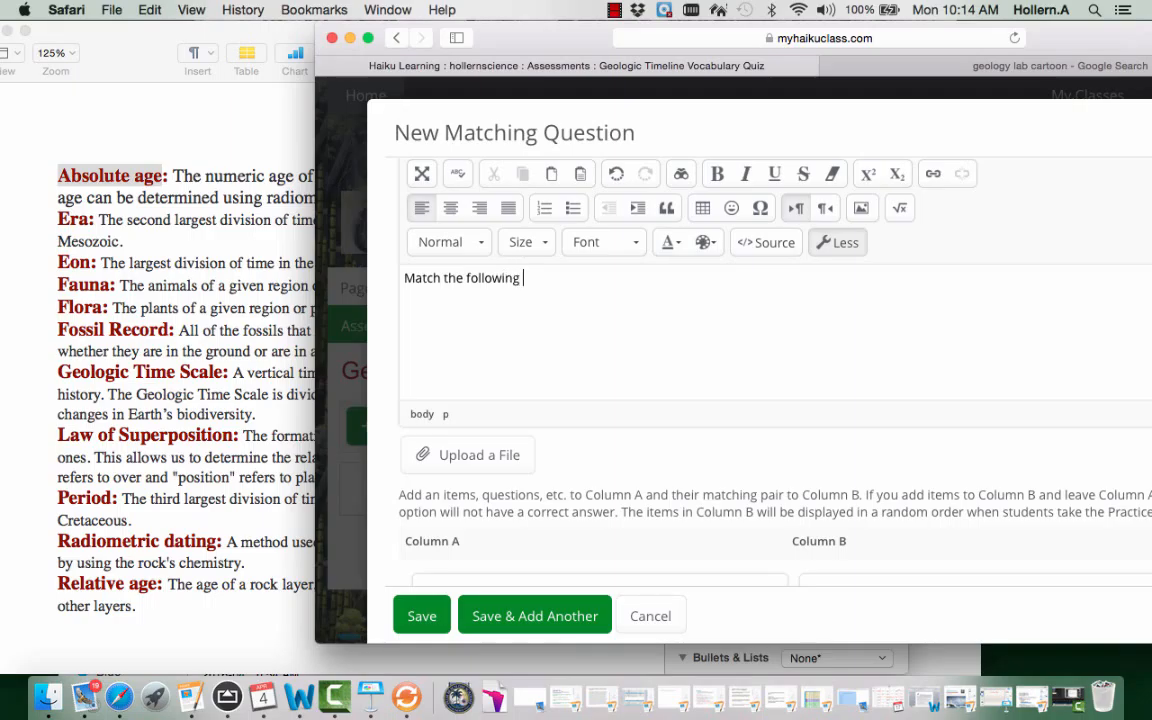
{"action": "type", "text": "terms with the corre"}
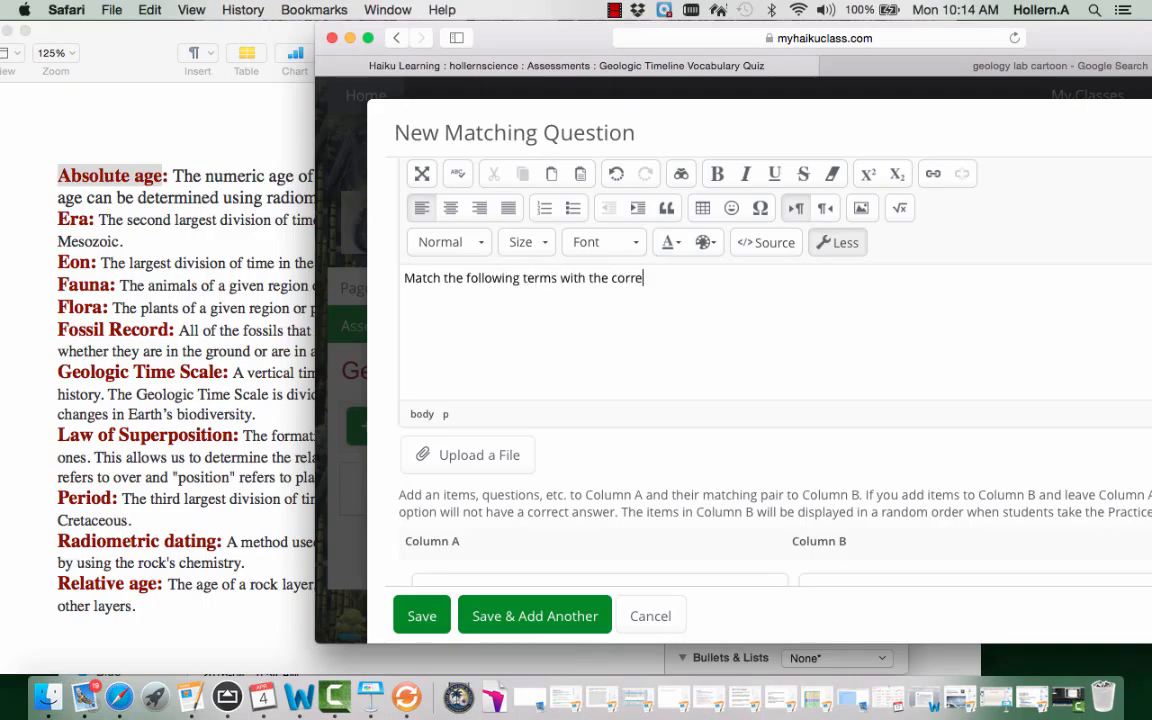
{"action": "type", "text": "ct definition."}
- Paste "Absolute age" into the first Column A box and copy its definition from Pages into the matching Column B box
{"action": "scroll", "coordinate": [607, 447], "scroll_direction": "down", "scroll_amount": 3}
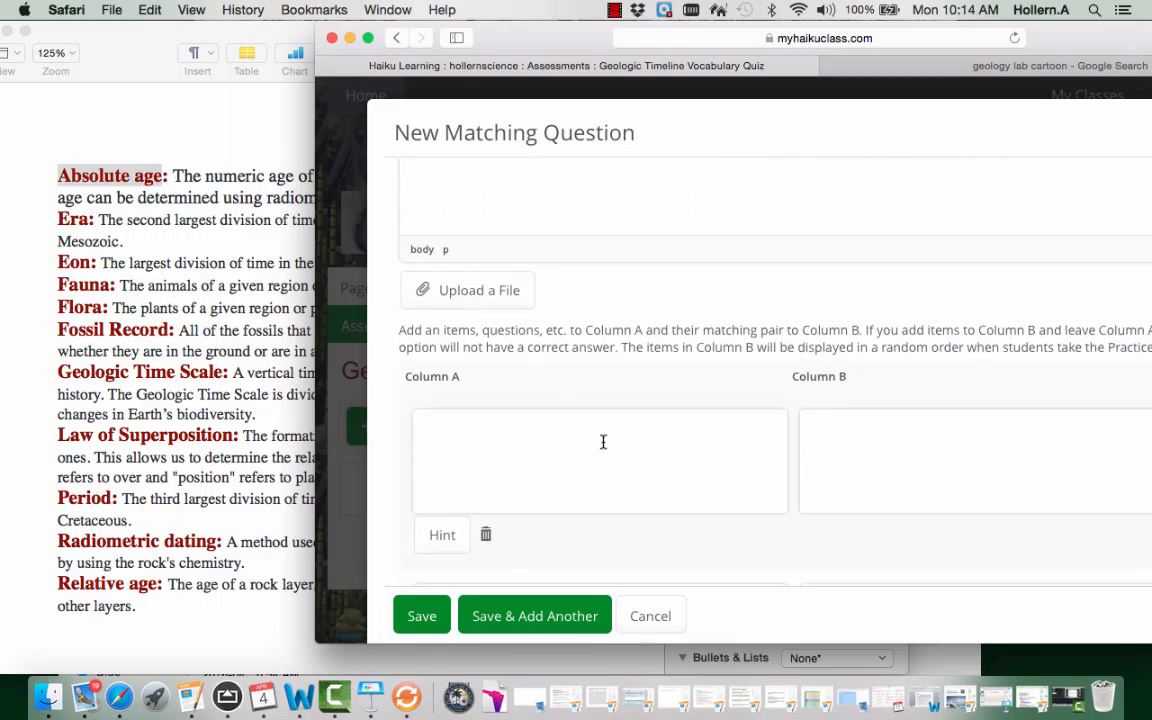
{"action": "left_click", "coordinate": [602, 442]}
{"action": "key", "text": "super+v"}
{"action": "left_click", "coordinate": [163, 290]}
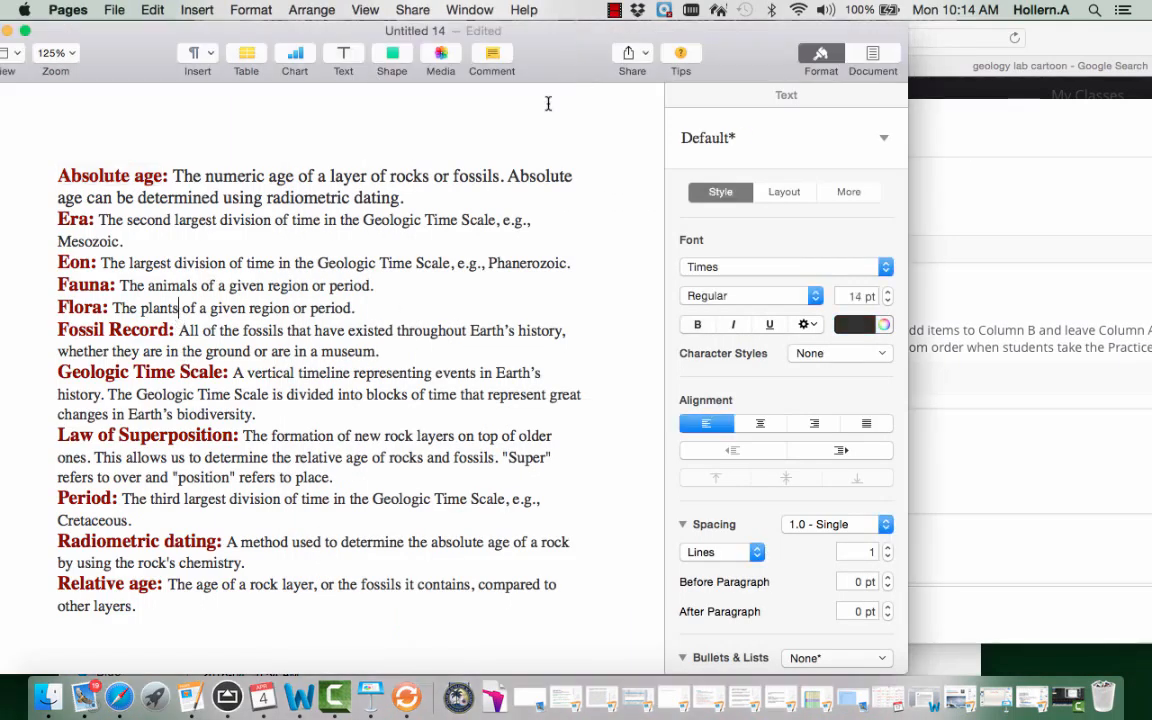
{"action": "left_click_drag", "start_coordinate": [400, 197], "coordinate": [170, 159]}
{"action": "key", "text": "super+c"}
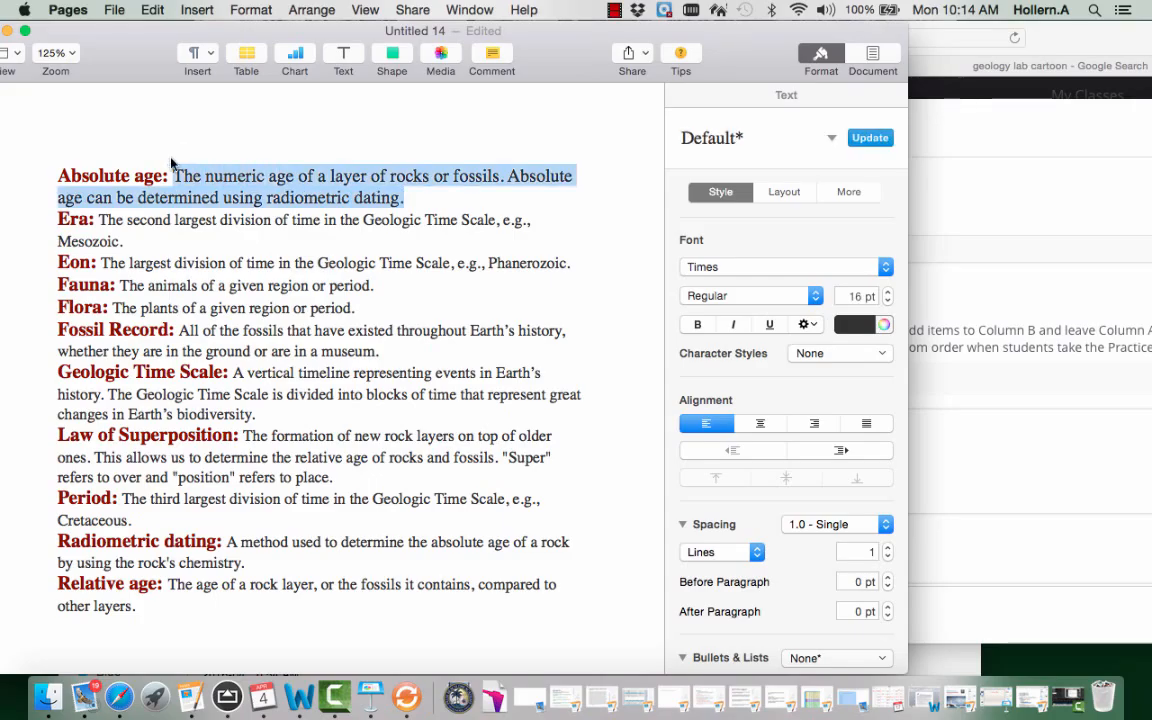
{"action": "left_click", "coordinate": [1035, 437]}
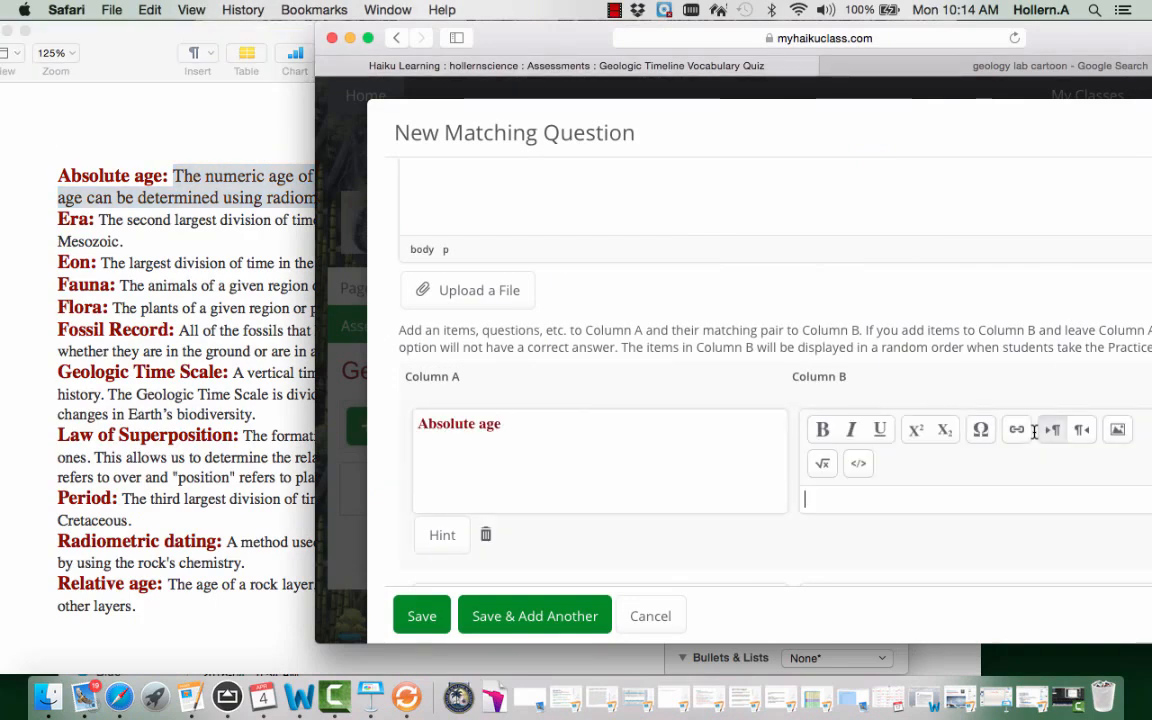
{"action": "key", "text": "super+v"}
- Copy the term "Era" without its colon from the Pages document into the second Column A box of the matching question
{"action": "scroll", "coordinate": [608, 376], "scroll_direction": "down", "scroll_amount": 3}
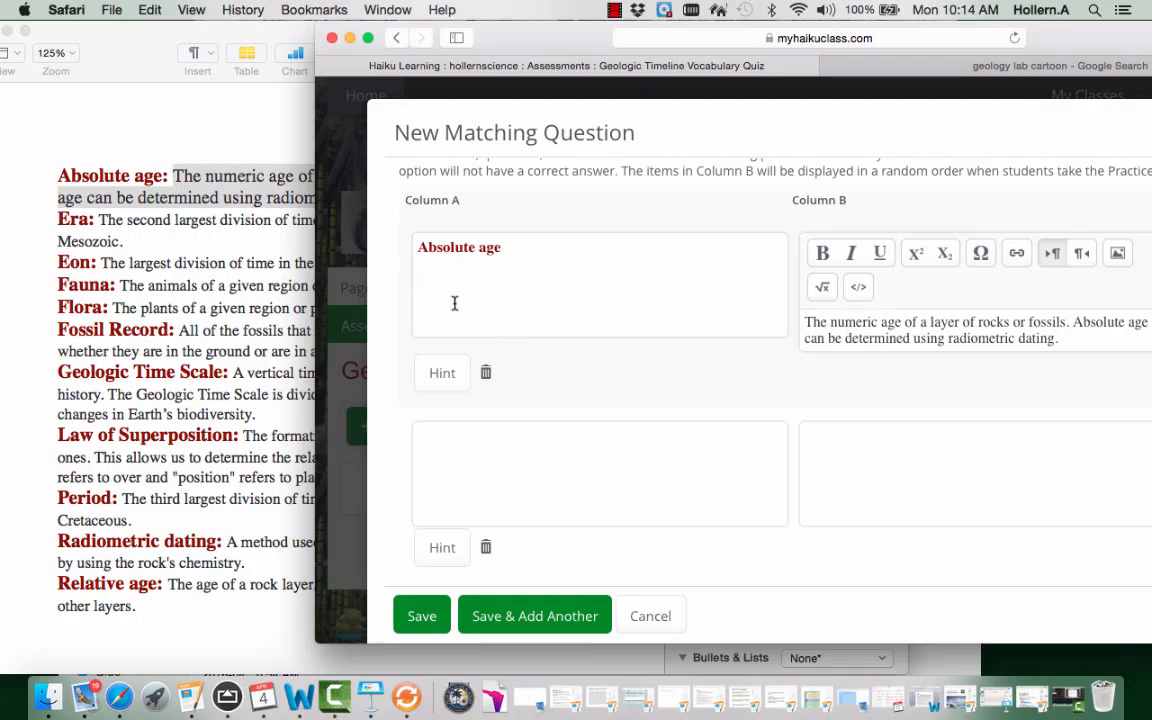
{"action": "left_click", "coordinate": [107, 241]}
{"action": "left_click_drag", "start_coordinate": [94, 220], "coordinate": [46, 221]}
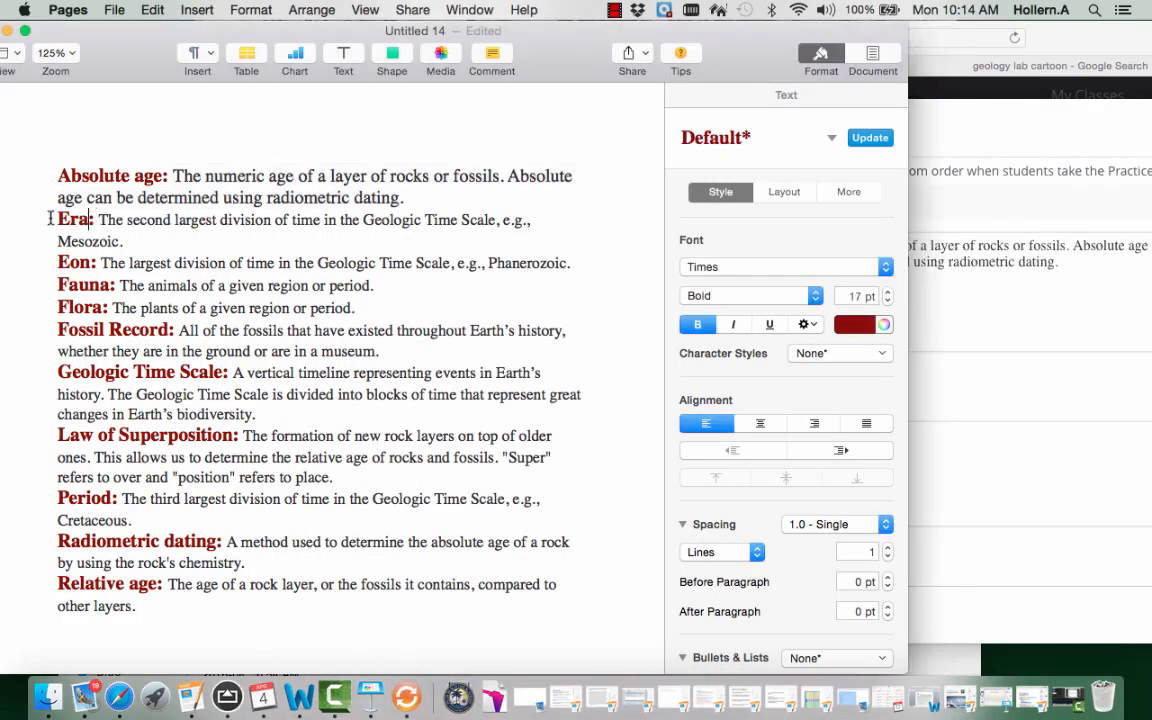
{"action": "key", "text": "super+c"}
{"action": "left_click", "coordinate": [977, 411]}
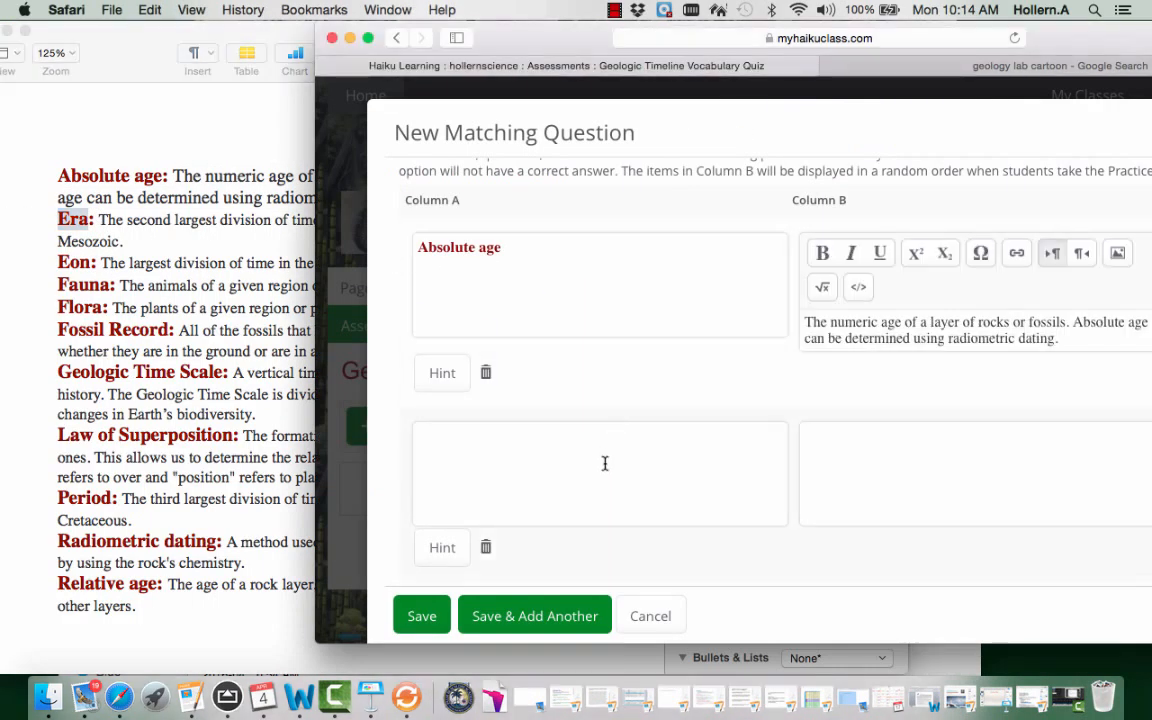
{"action": "left_click", "coordinate": [604, 463]}
{"action": "key", "text": "super+v"}
- Copy the definition of Era from the Pages document into the second Column B box
{"action": "left_click", "coordinate": [197, 290]}
{"action": "left_click_drag", "start_coordinate": [123, 241], "coordinate": [102, 220]}
{"action": "key", "text": "super+c"}
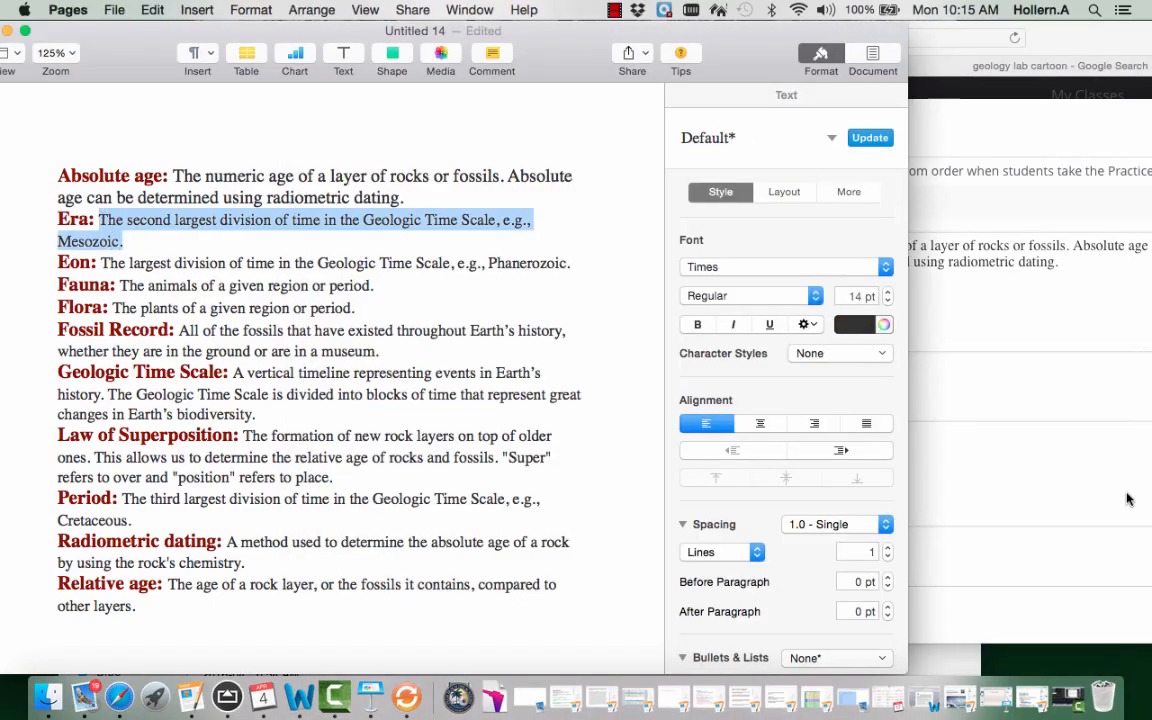
{"action": "left_click", "coordinate": [1017, 450]}
{"action": "left_click", "coordinate": [1080, 496]}
{"action": "key", "text": "super+v"}
- Review the matching question's term and definition pairs, the option for more rows, the available sections and the weight
{"action": "scroll", "coordinate": [705, 385], "scroll_direction": "down", "scroll_amount": 5}
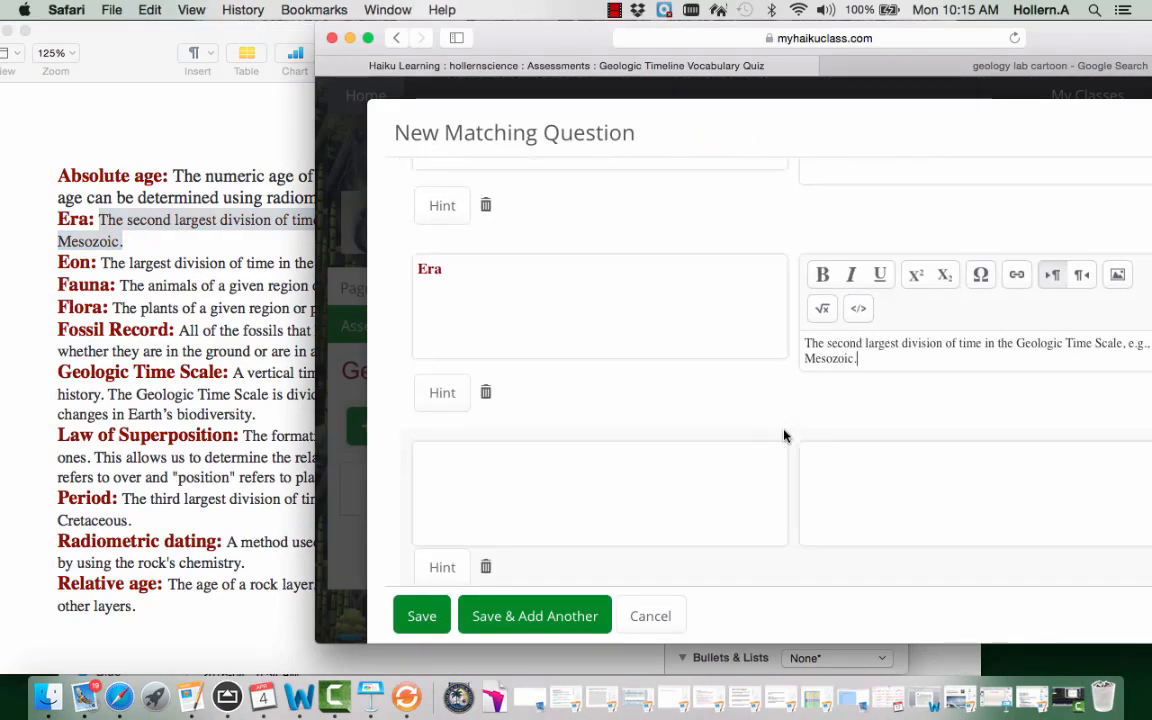
{"action": "scroll", "coordinate": [784, 430], "scroll_direction": "down", "scroll_amount": 2}
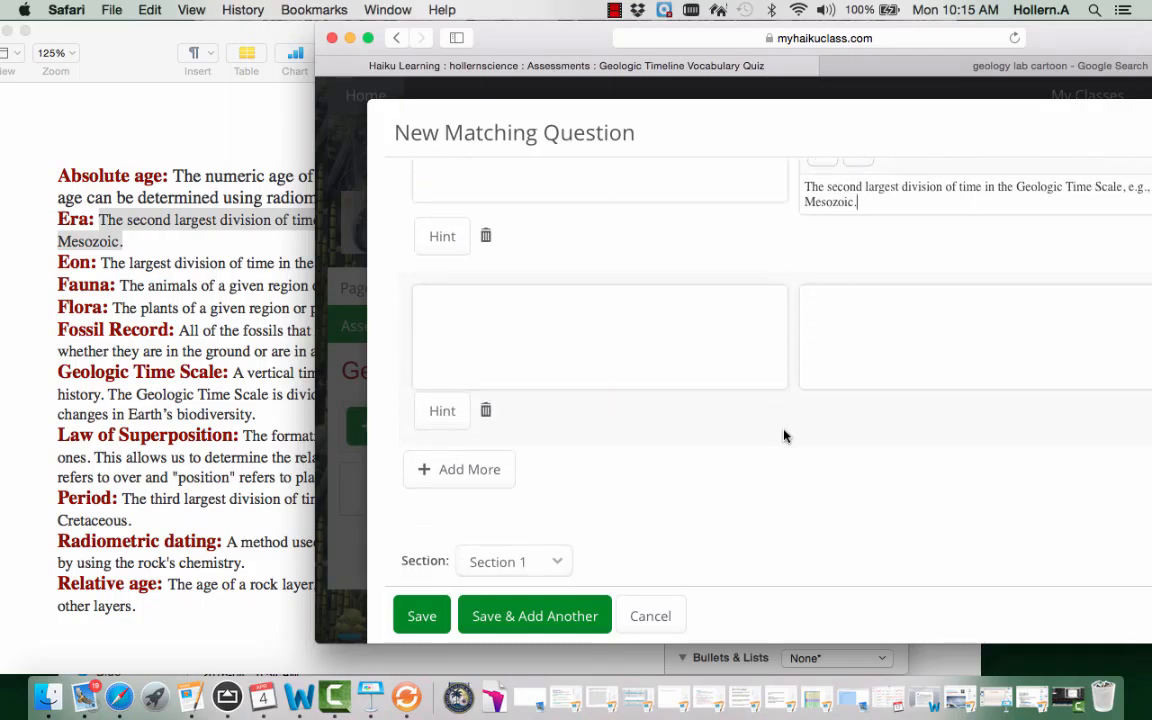
{"action": "scroll", "coordinate": [708, 336], "scroll_direction": "up", "scroll_amount": 7}
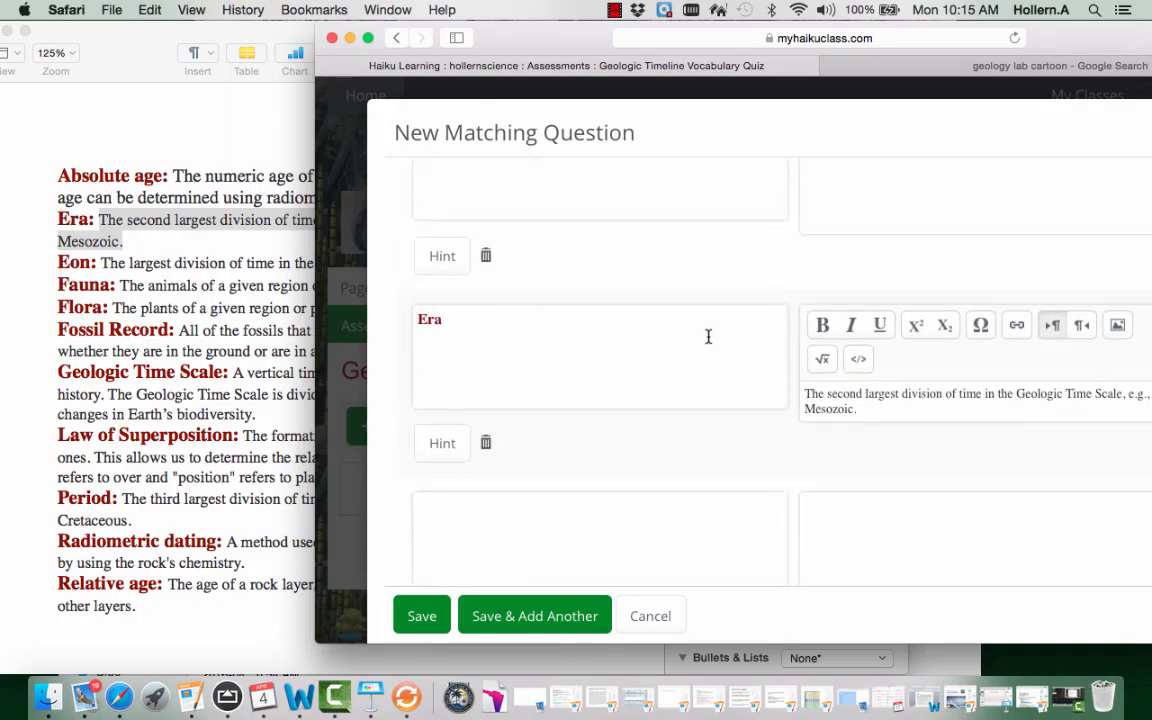
{"action": "scroll", "coordinate": [656, 336], "scroll_direction": "down", "scroll_amount": 8}
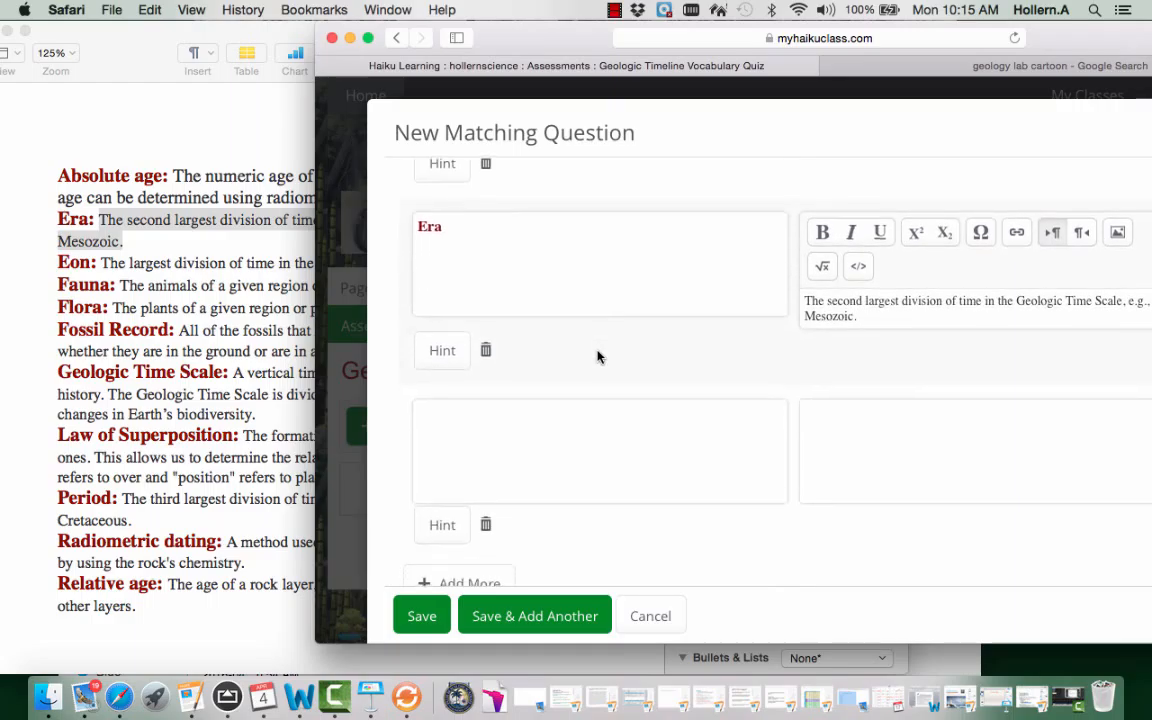
{"action": "scroll", "coordinate": [598, 351], "scroll_direction": "down", "scroll_amount": 2}
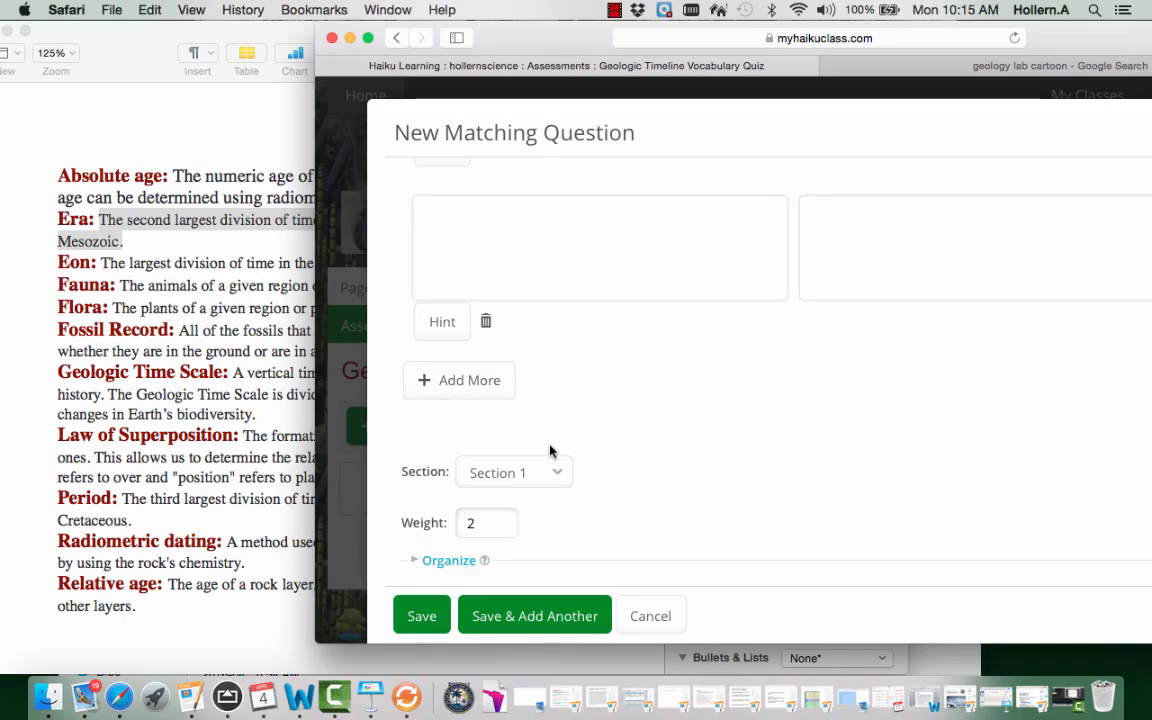
{"action": "left_click", "coordinate": [540, 473]}
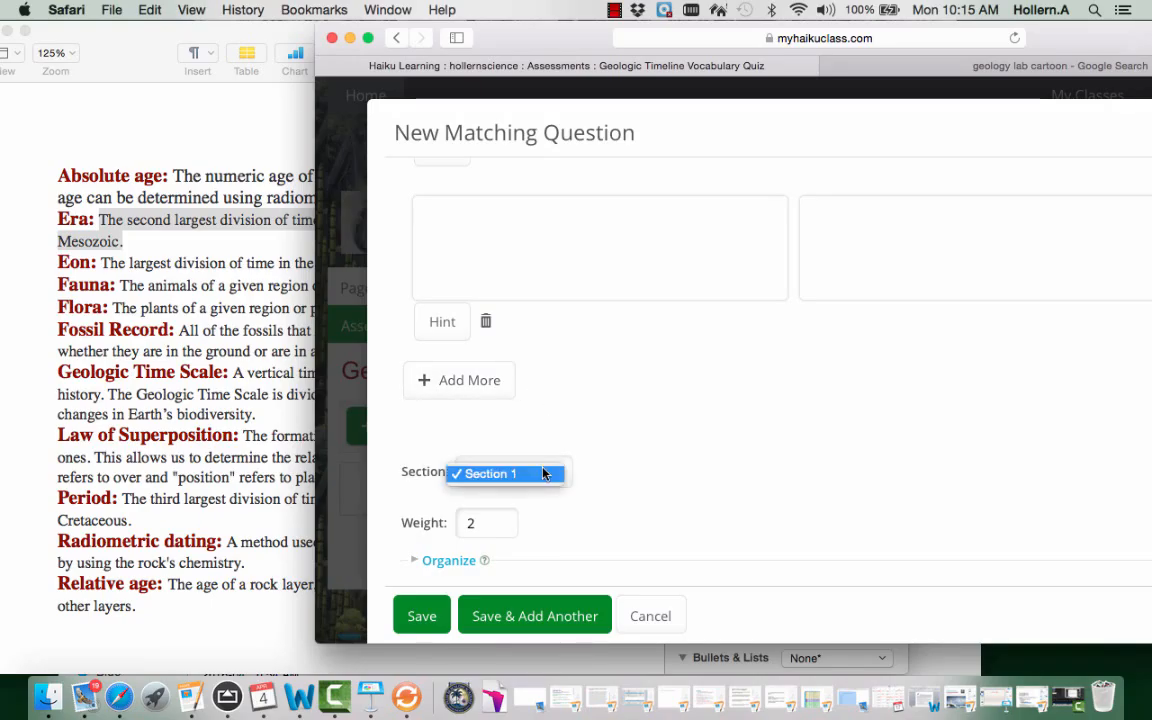
{"action": "left_click", "coordinate": [543, 473]}
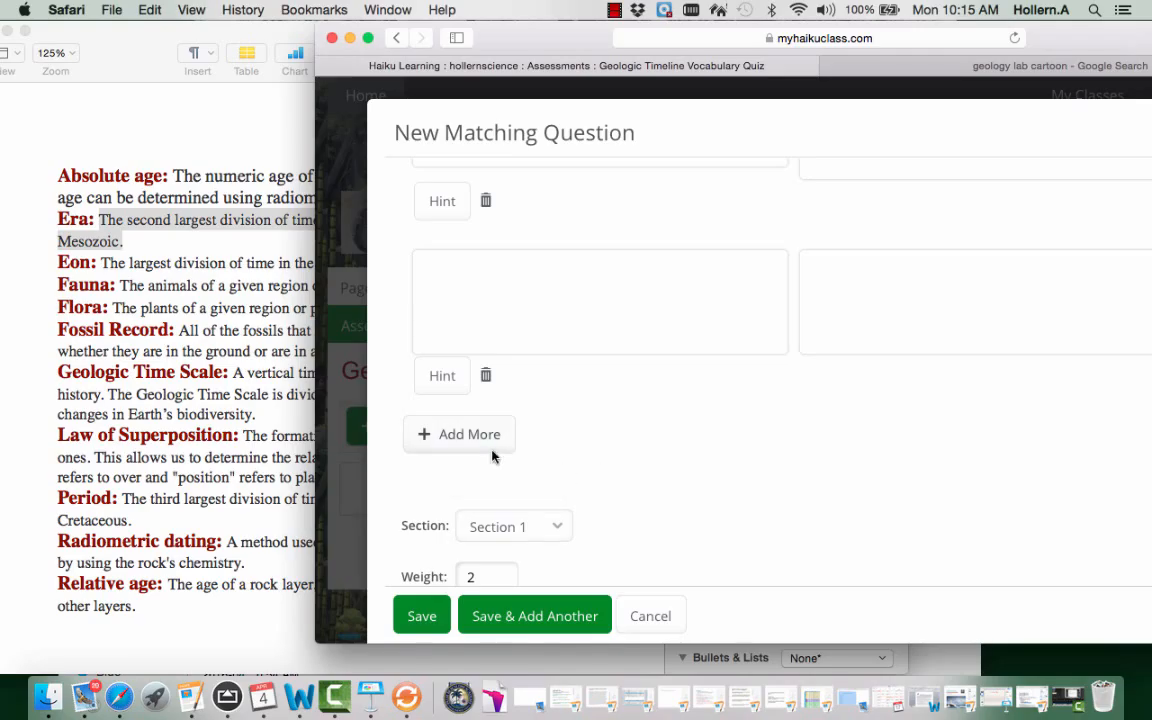
{"action": "scroll", "coordinate": [544, 535], "scroll_direction": "down", "scroll_amount": 1}
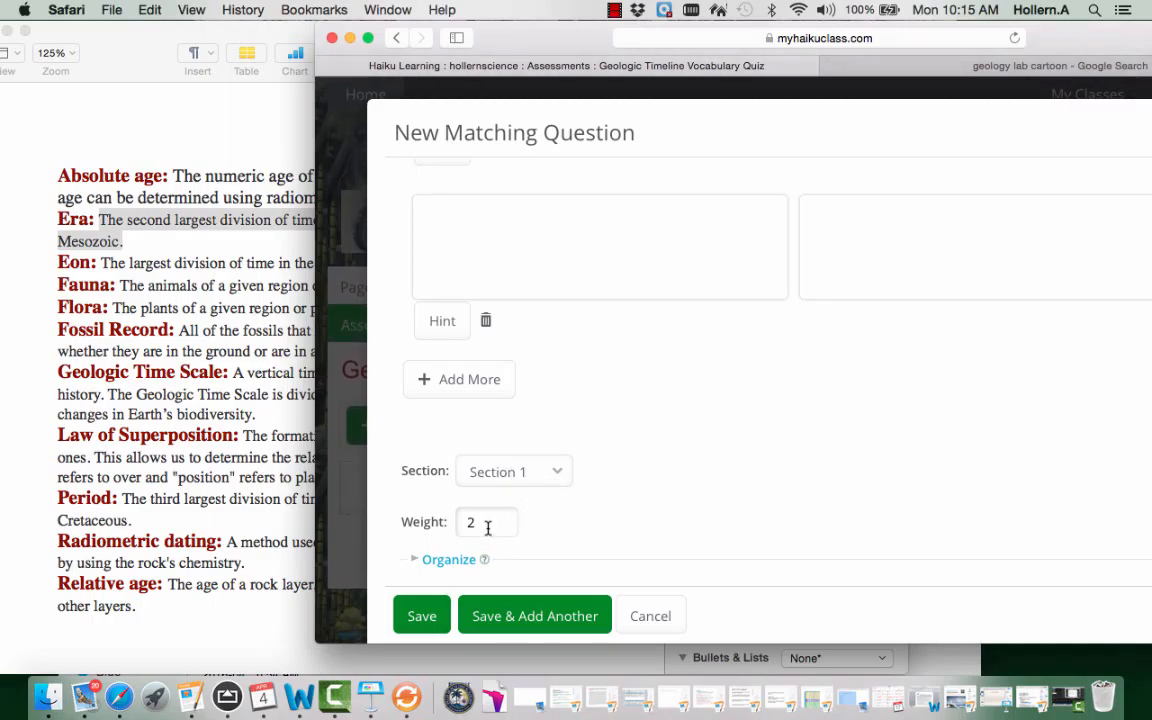
{"action": "scroll", "coordinate": [828, 388], "scroll_direction": "up", "scroll_amount": 10}
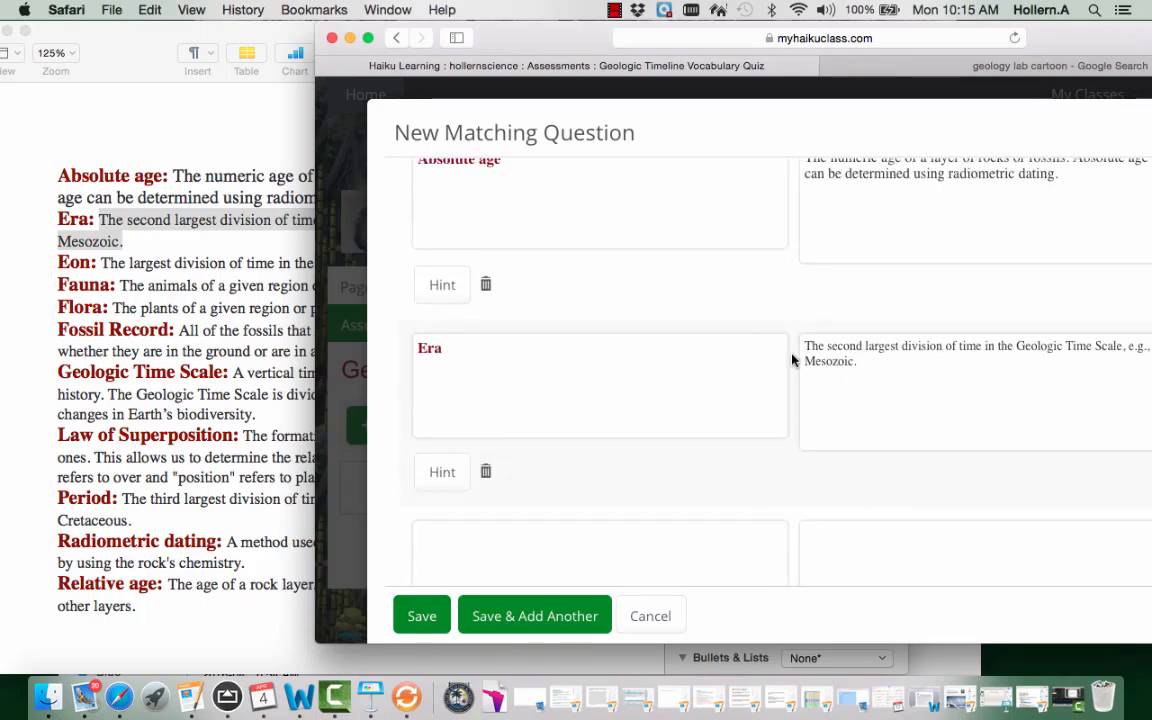
{"action": "scroll", "coordinate": [792, 359], "scroll_direction": "down", "scroll_amount": 10}
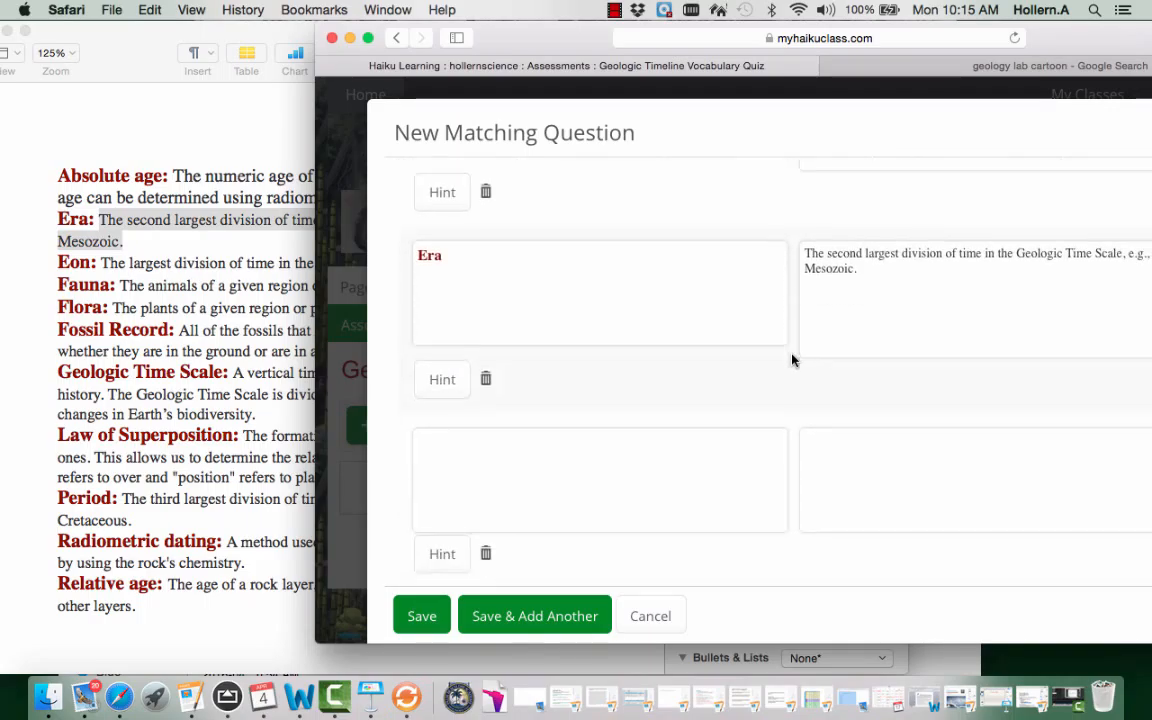
- Save the matching question, shift the browser window to show the whole quiz page, and check the available question types
{"action": "left_click", "coordinate": [424, 618]}
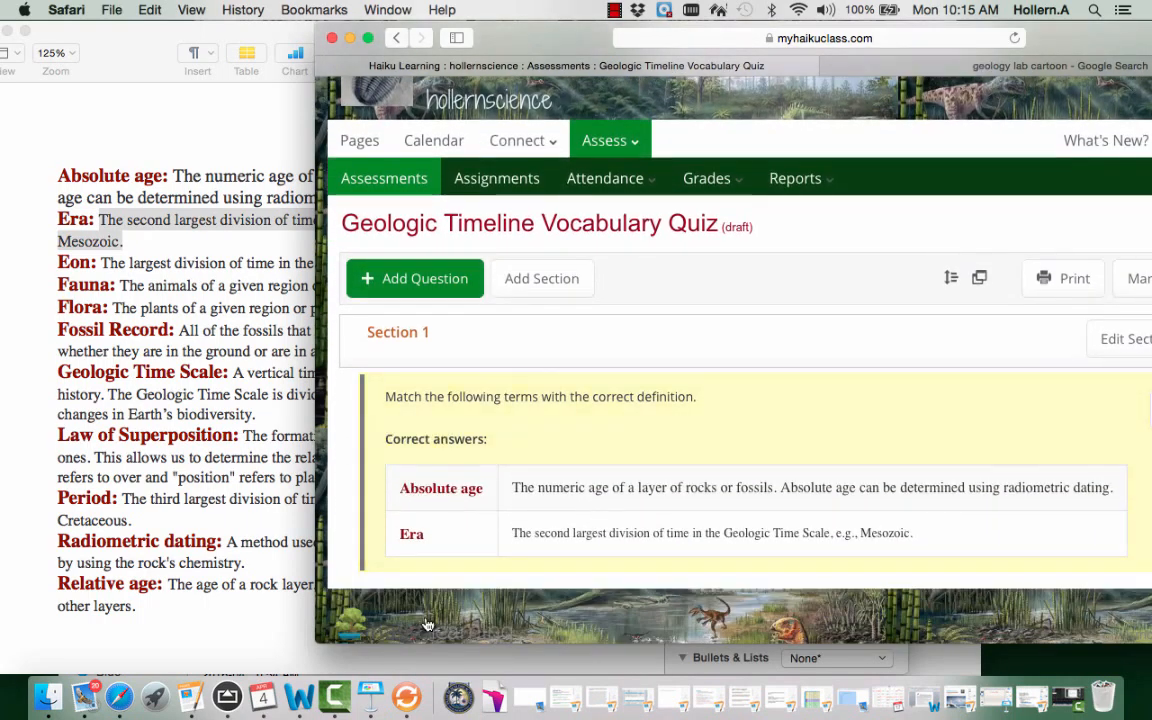
{"action": "left_click_drag", "start_coordinate": [544, 25], "coordinate": [357, 25]}
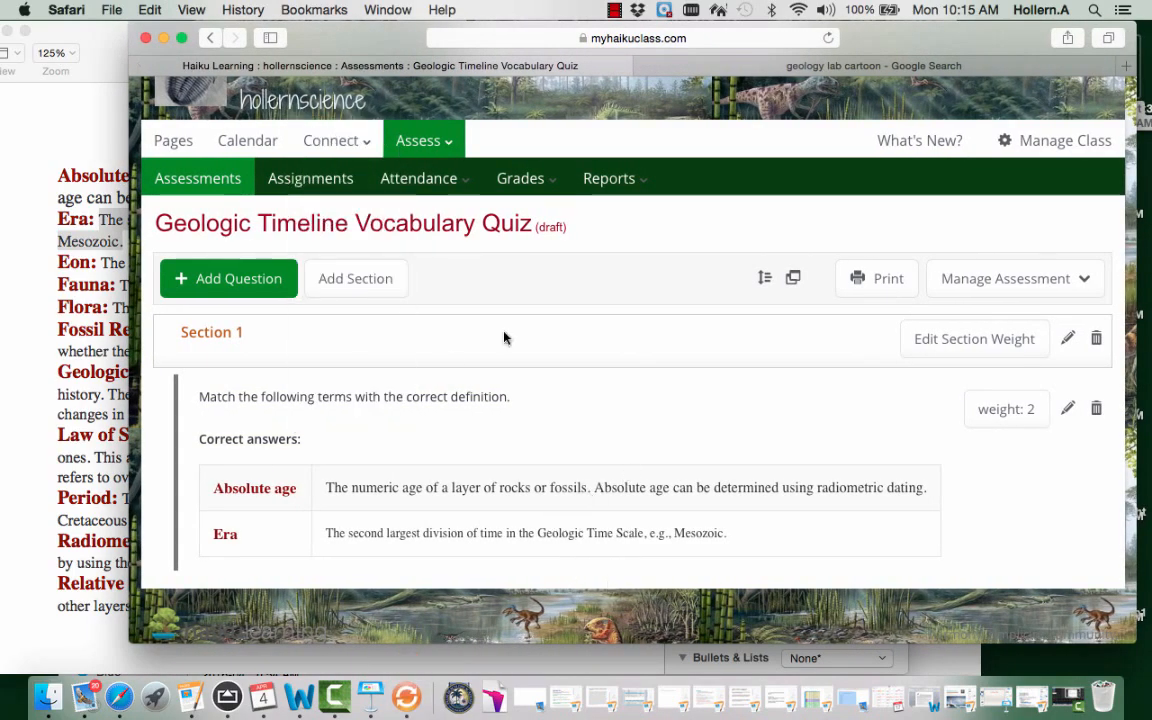
{"action": "left_click", "coordinate": [237, 294]}
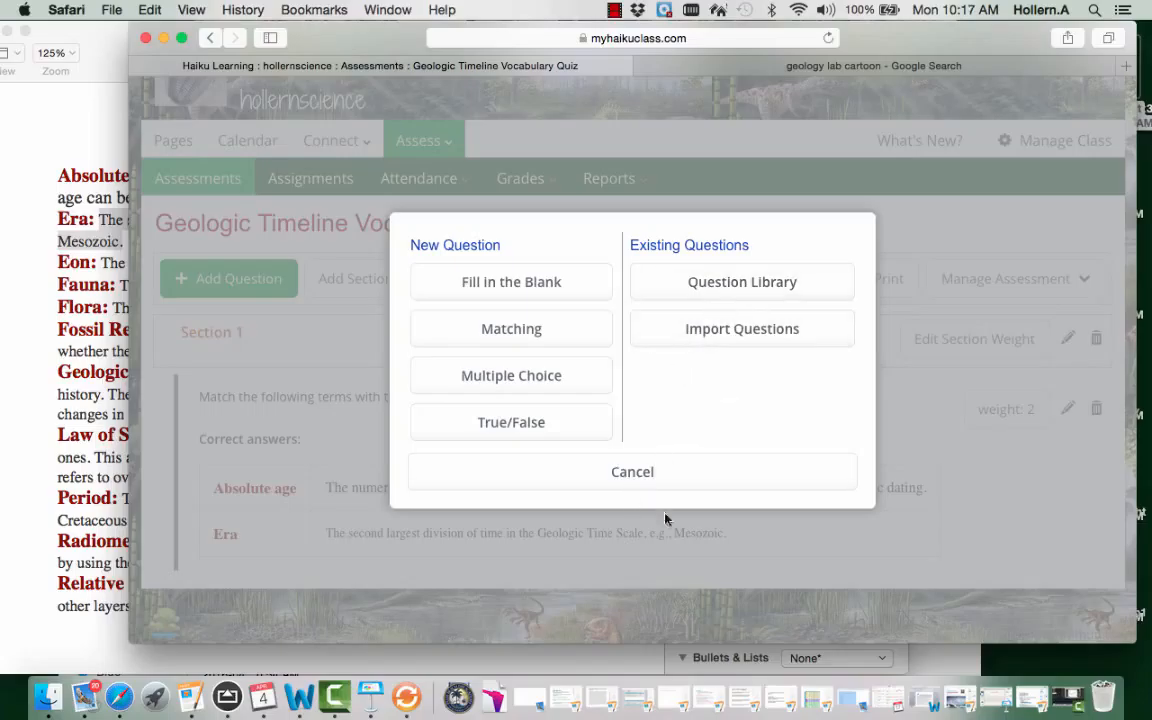
{"action": "left_click", "coordinate": [684, 479]}
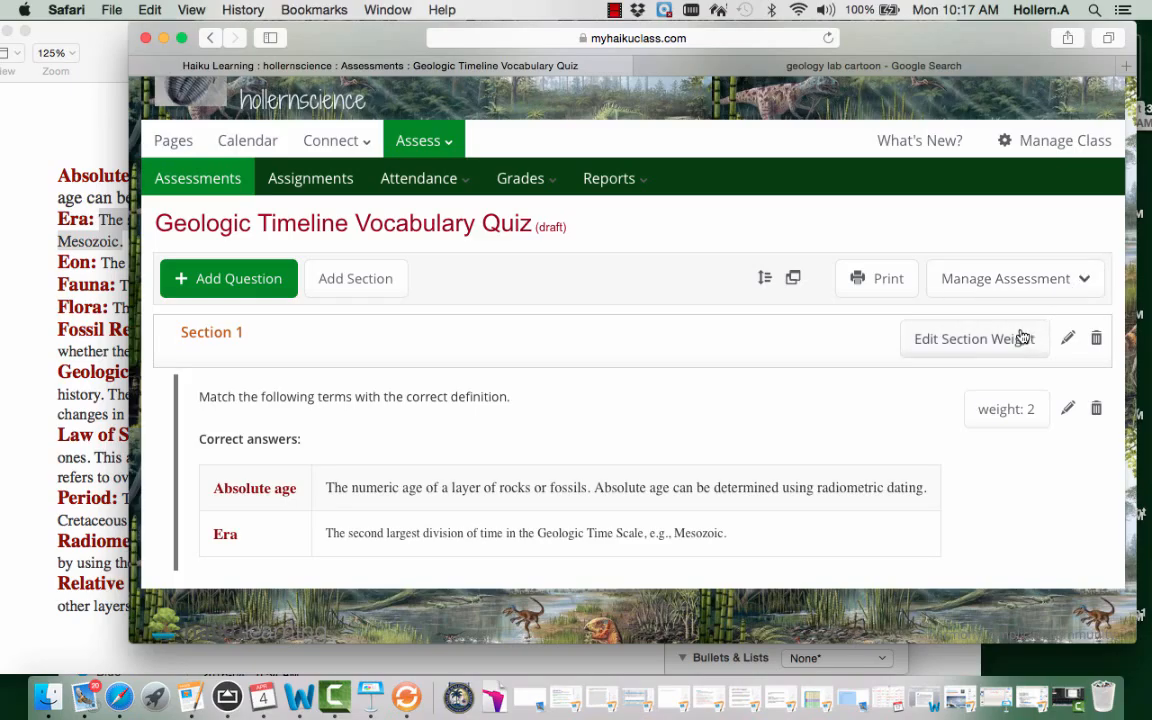
- Start publishing the quiz and limit when students can take it to a date range beginning April 06, 2016
{"action": "left_click", "coordinate": [1059, 291]}
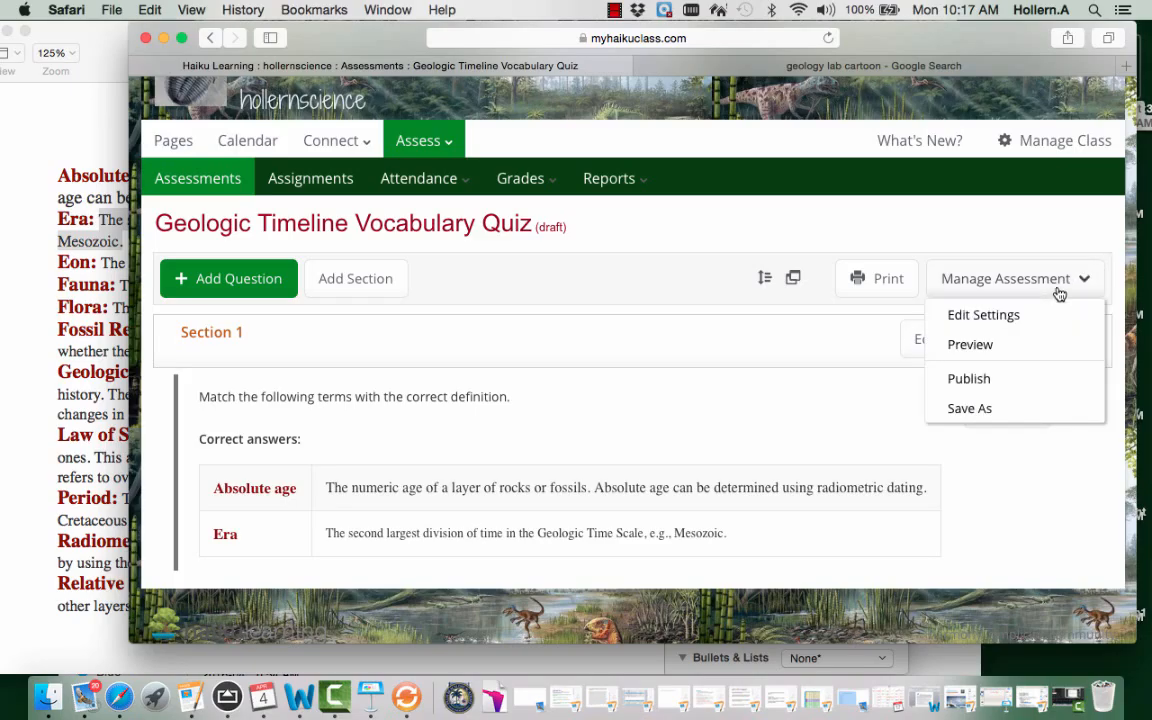
{"action": "left_click", "coordinate": [982, 386]}
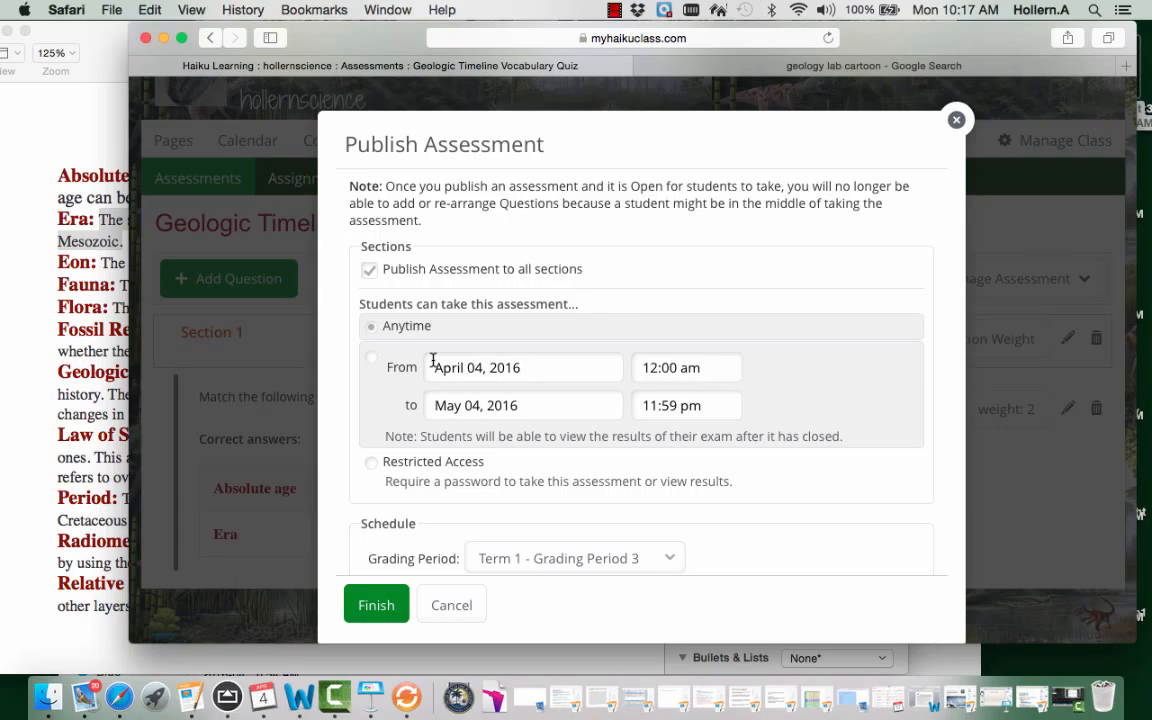
{"action": "left_click", "coordinate": [371, 358]}
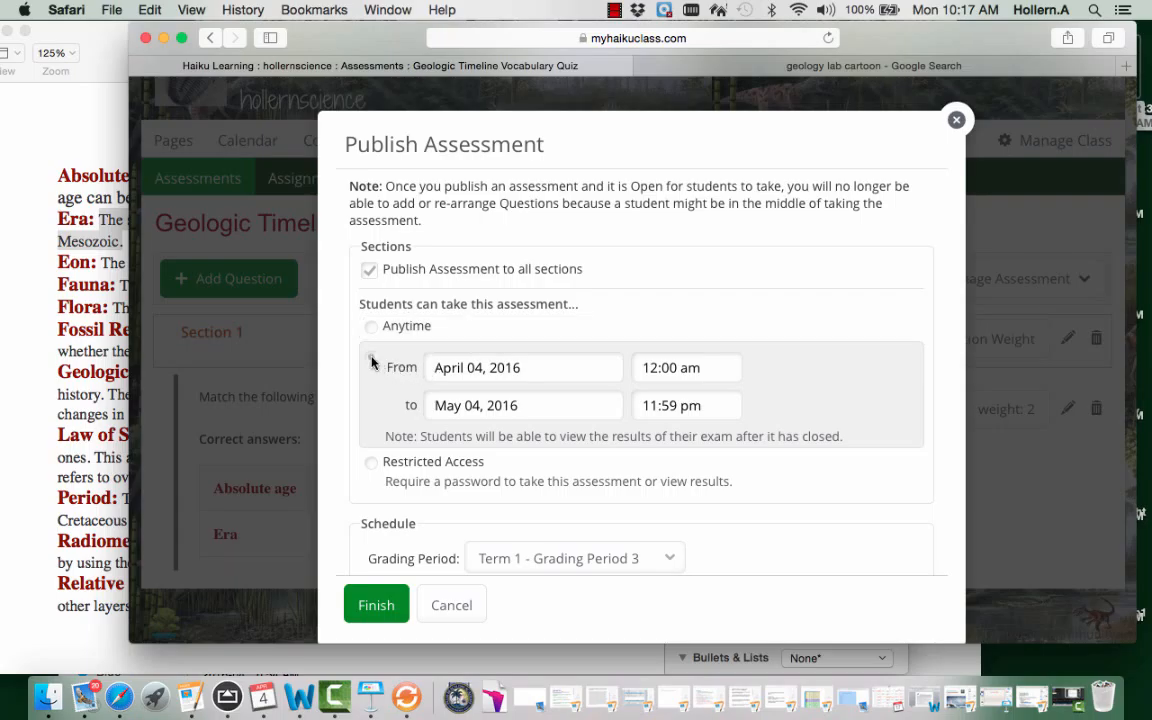
{"action": "left_click", "coordinate": [540, 365]}
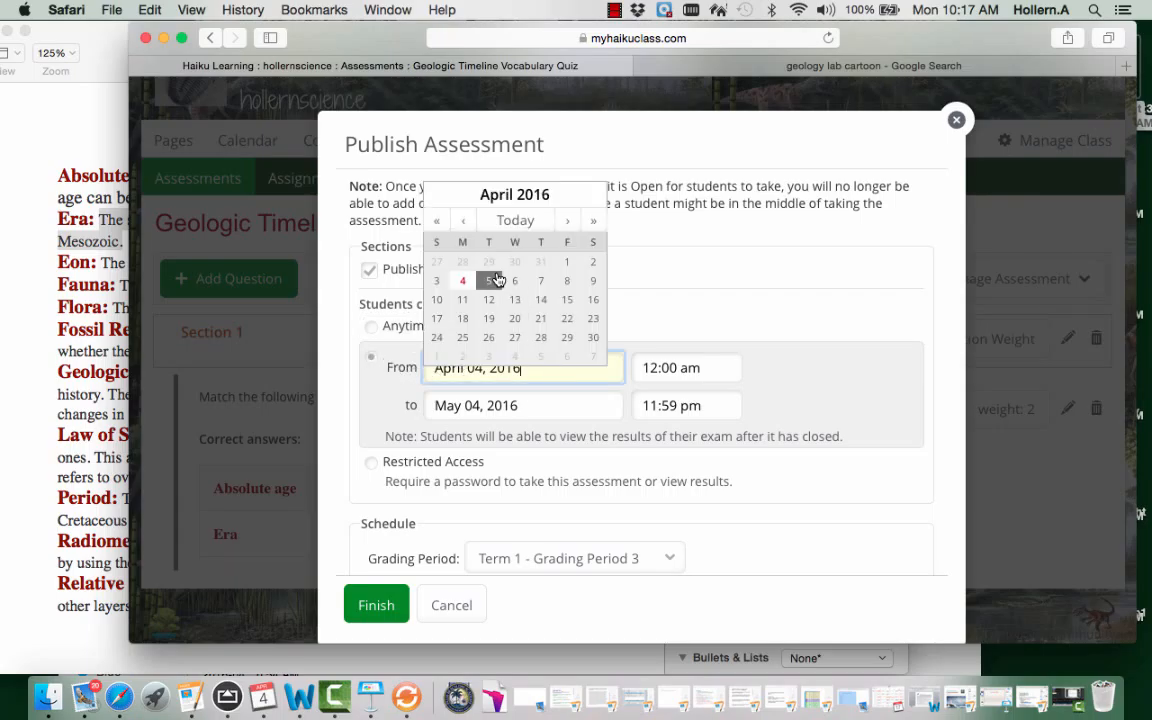
{"action": "left_click", "coordinate": [516, 283]}
- Set the opening time of the quiz's availability period to 9:00 am
{"action": "left_click", "coordinate": [706, 370]}
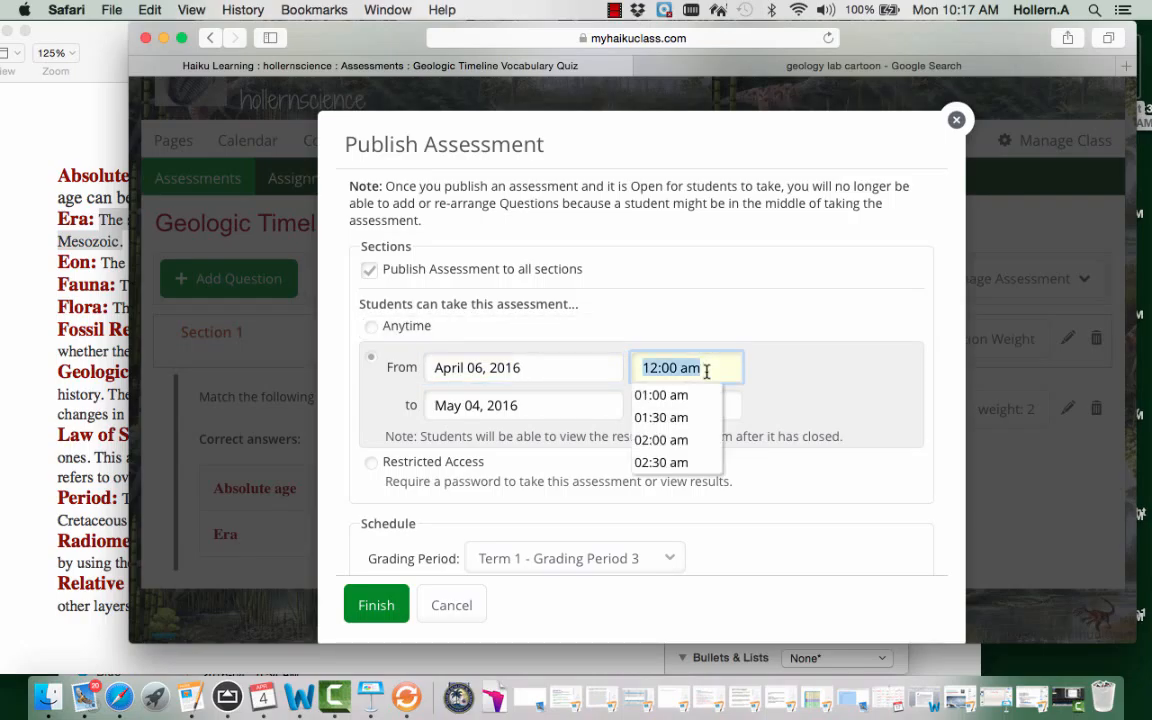
{"action": "type", "text": "8"}
{"action": "key", "text": "BackSpace"}
{"action": "type", "text": "9"}
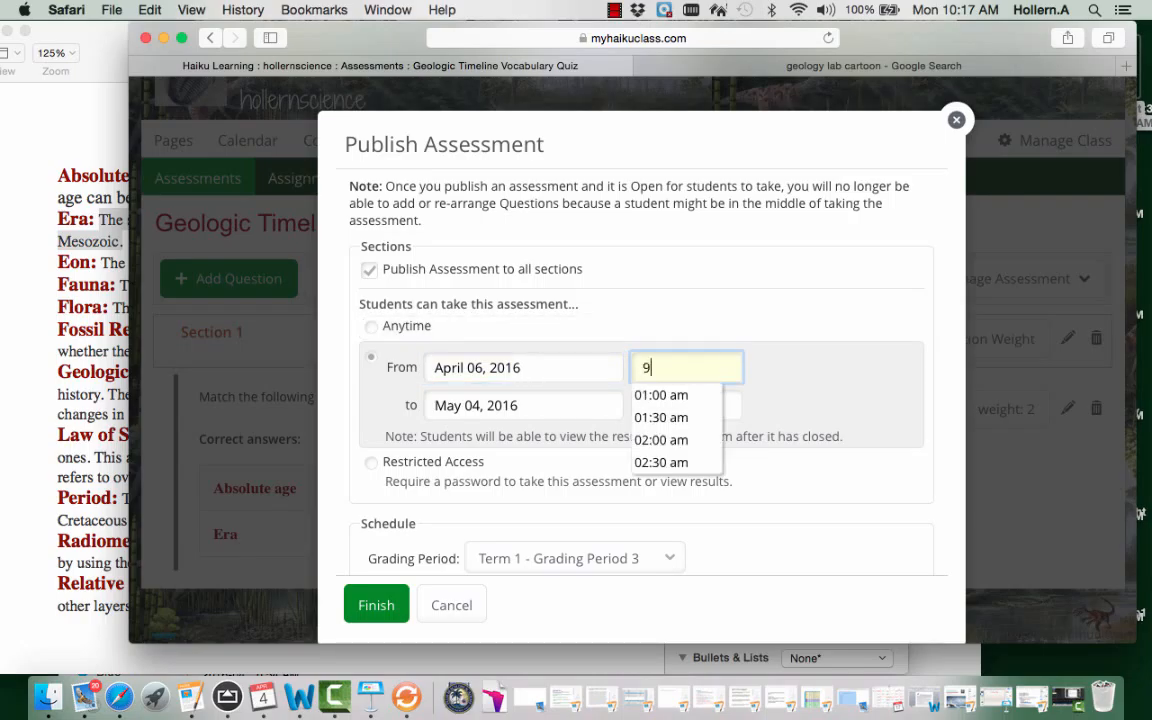
{"action": "type", "text": ":00 am"}
{"action": "left_click", "coordinate": [819, 404]}
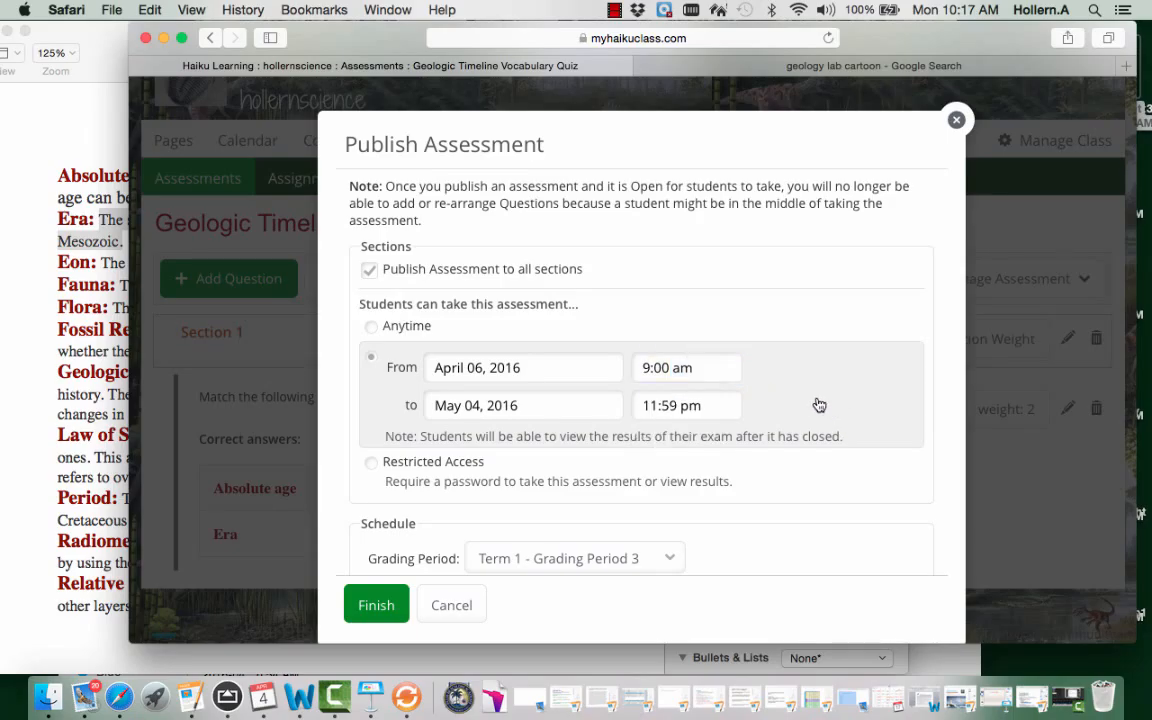
- Set the end of the quiz's availability period to April 08, 2016 at 11:59 pm
{"action": "left_click", "coordinate": [558, 404]}
{"action": "left_click", "coordinate": [557, 306]}
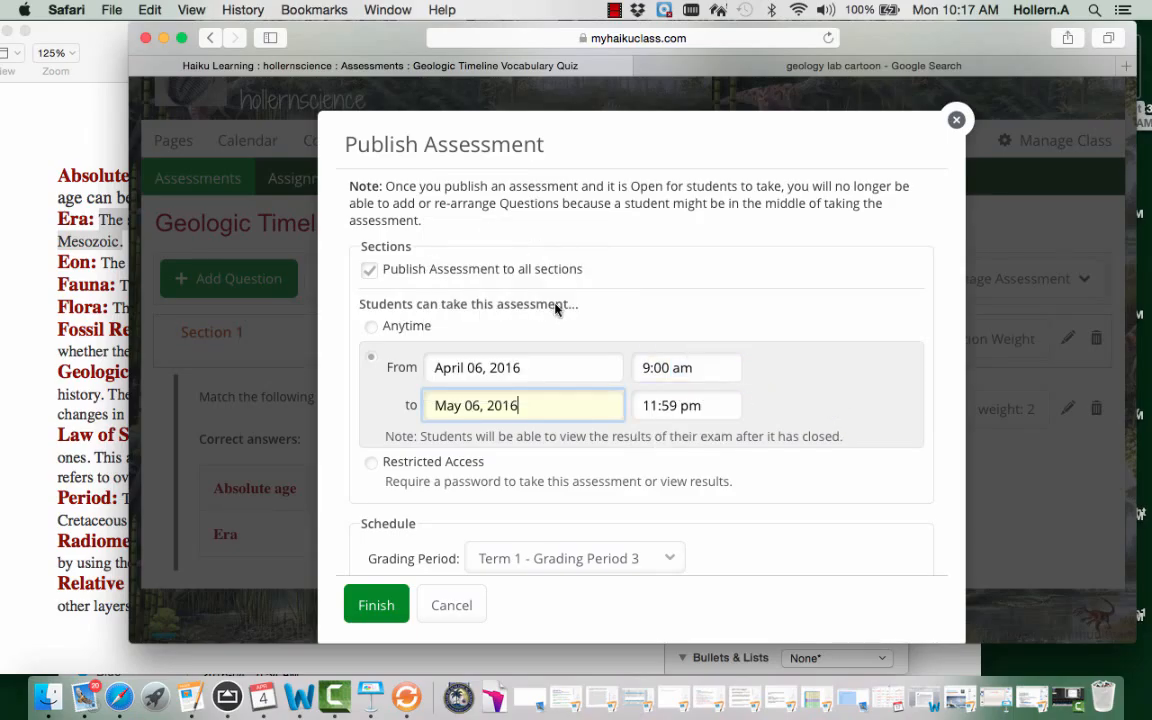
{"action": "left_click", "coordinate": [702, 401]}
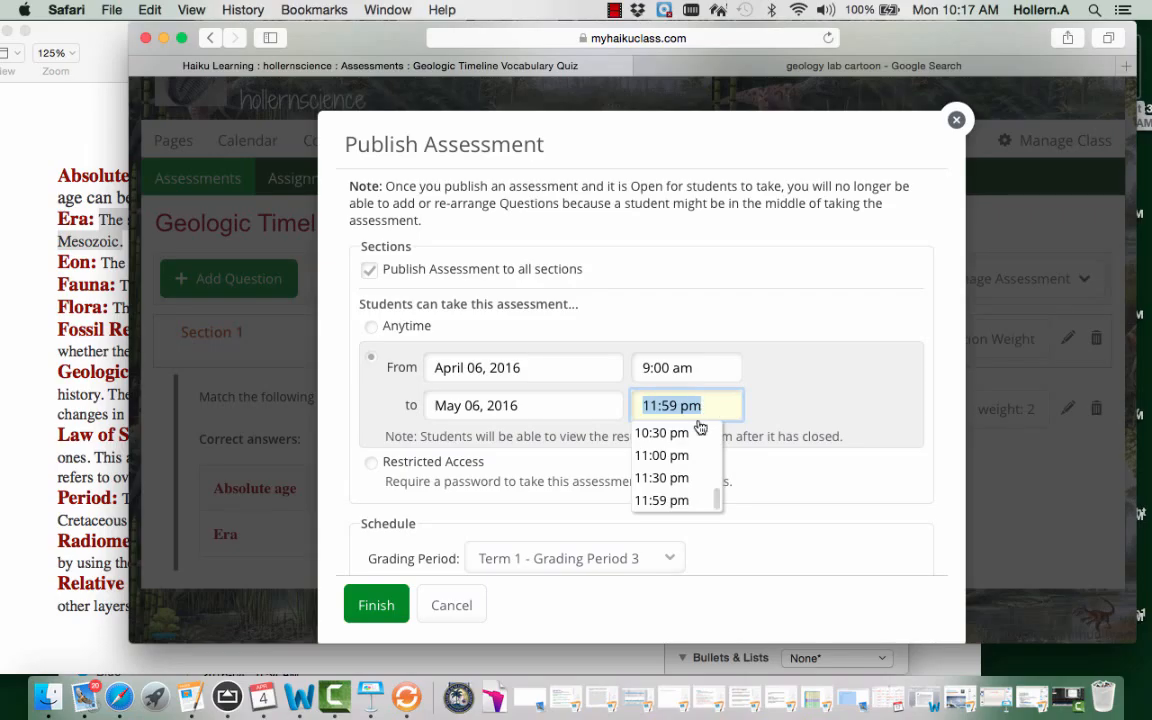
{"action": "left_click", "coordinate": [685, 497]}
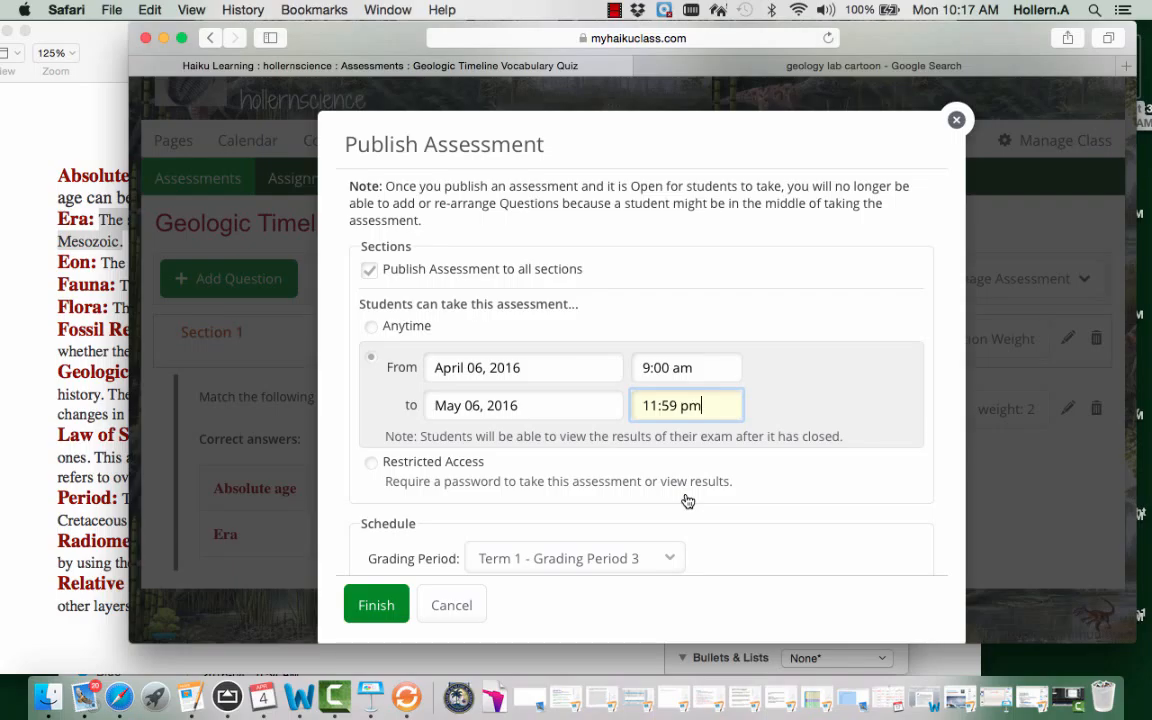
{"action": "key", "text": "shift+Tab"}
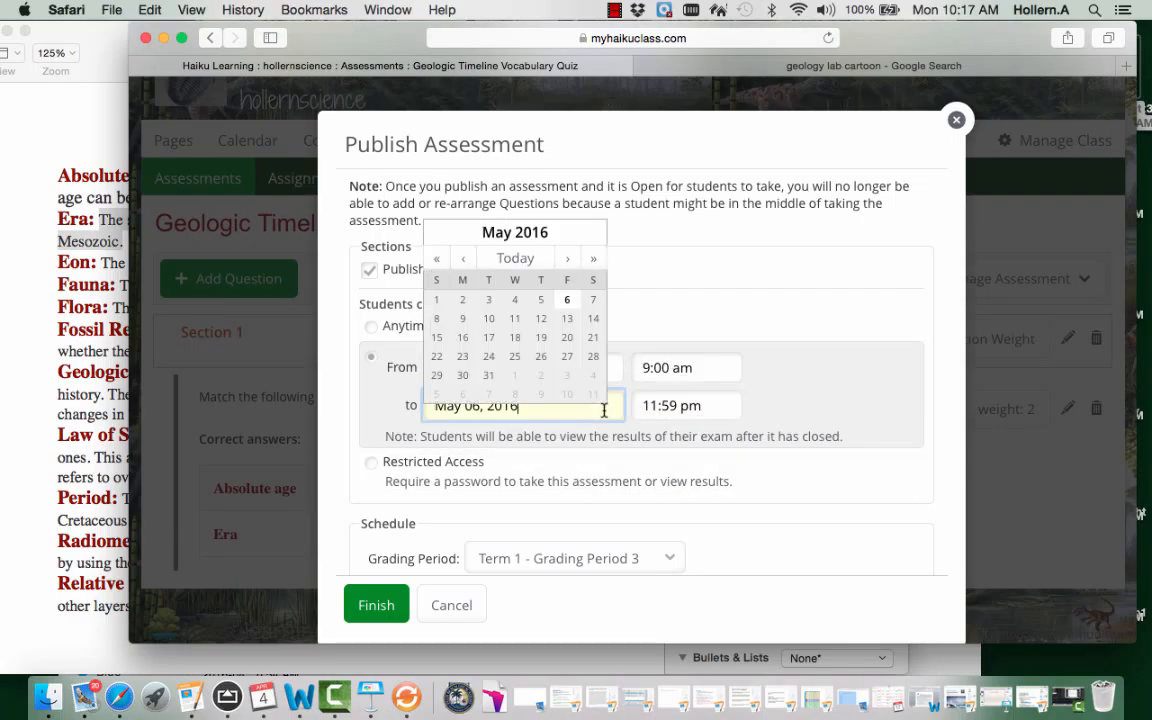
{"action": "left_click", "coordinate": [456, 259]}
{"action": "left_click", "coordinate": [567, 318]}
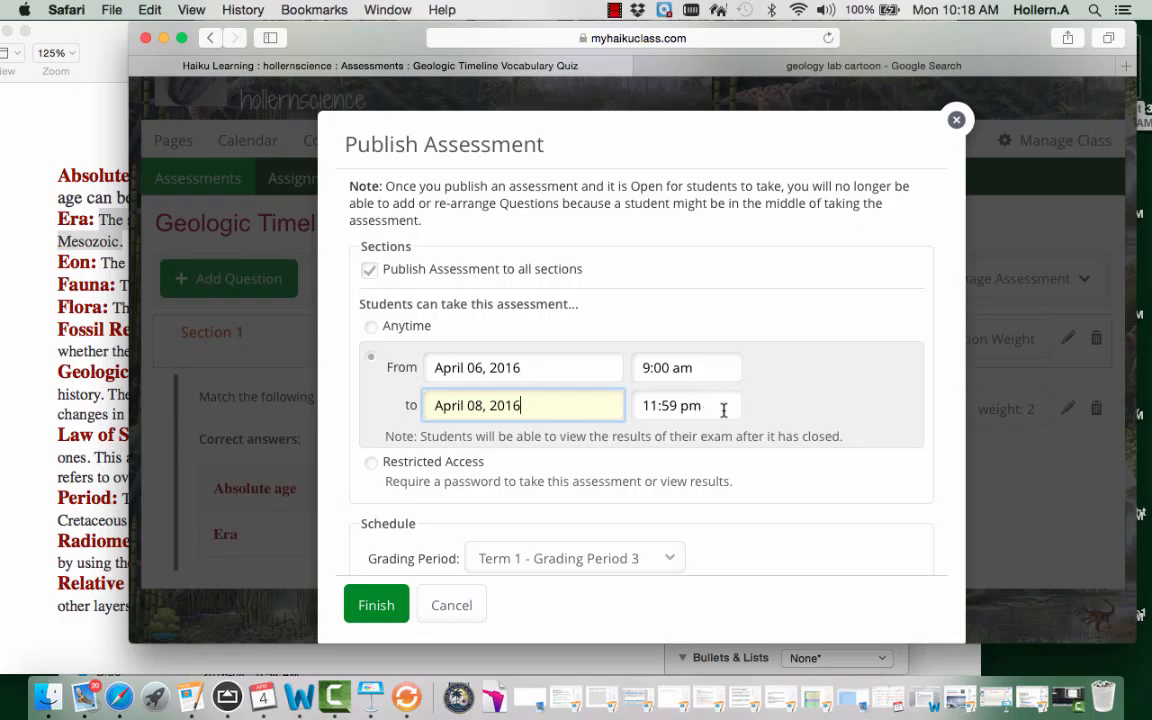
- Choose TO DO List as the quiz's page location, finish publishing the assessment and dismiss the notification
{"action": "scroll", "coordinate": [553, 402], "scroll_direction": "down", "scroll_amount": 5}
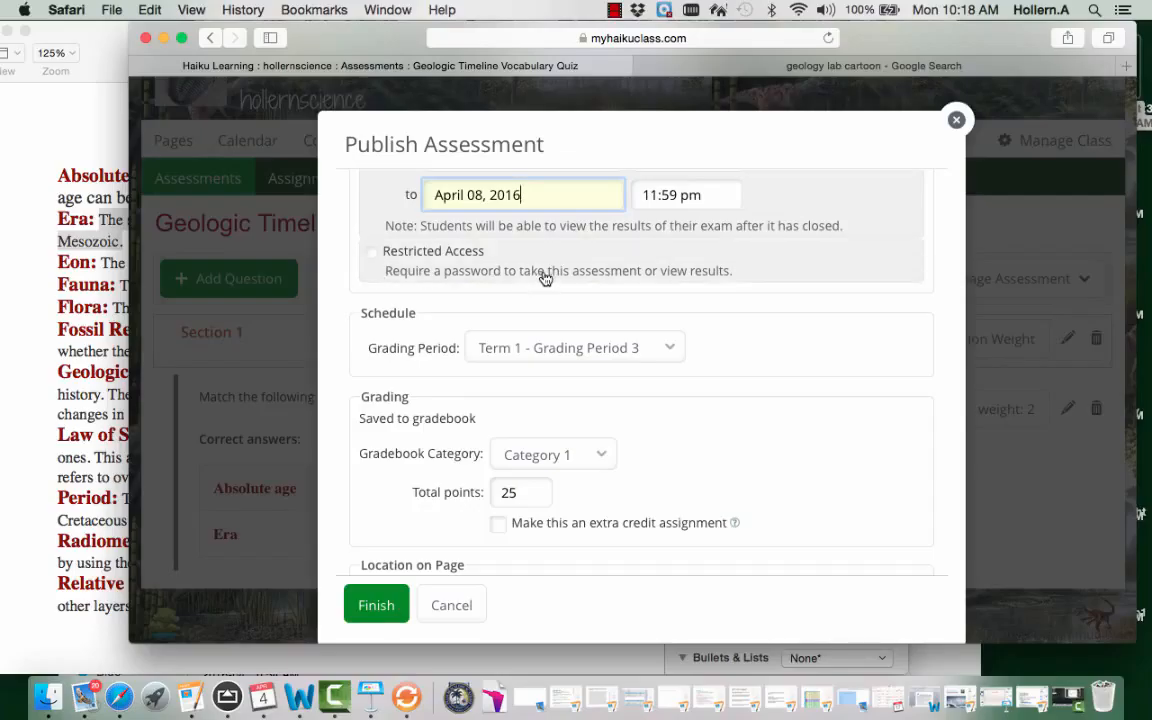
{"action": "scroll", "coordinate": [823, 362], "scroll_direction": "down", "scroll_amount": 2}
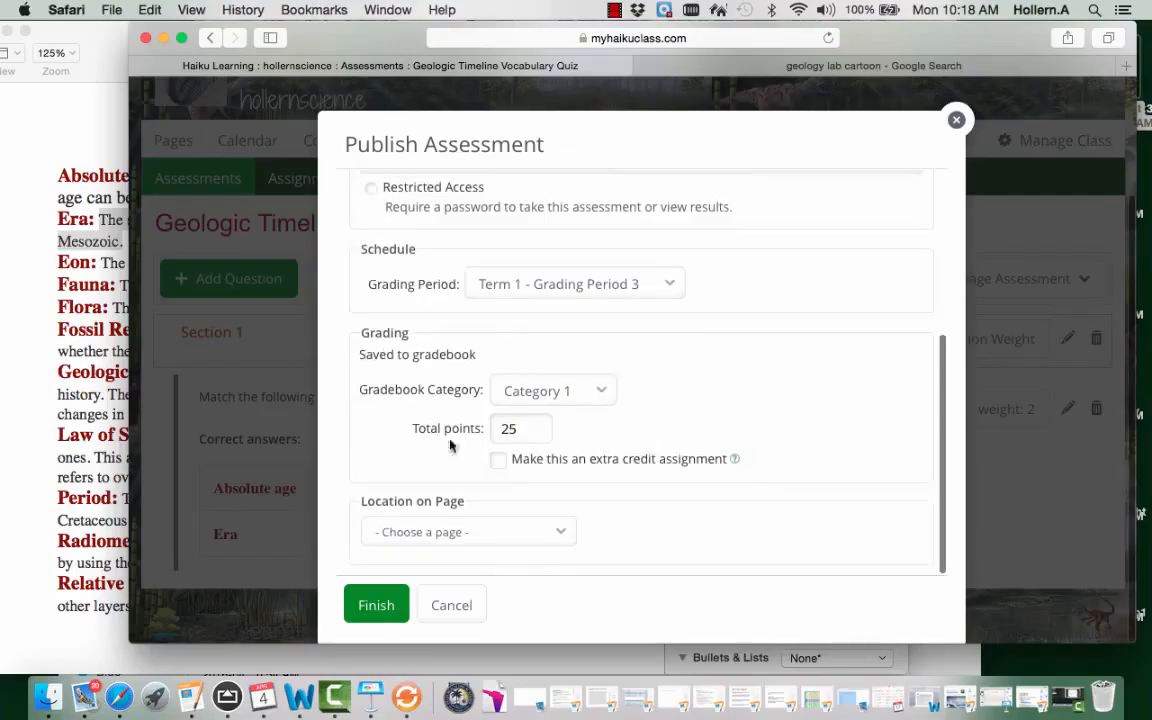
{"action": "left_click", "coordinate": [544, 427]}
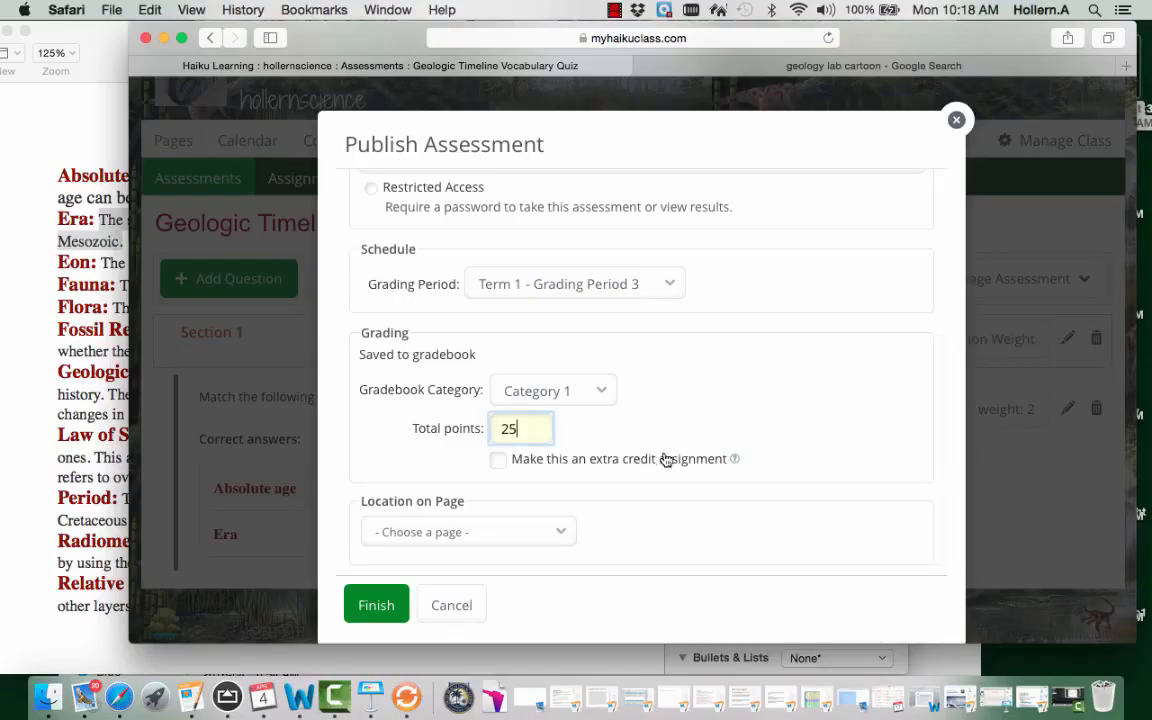
{"action": "left_click", "coordinate": [510, 543]}
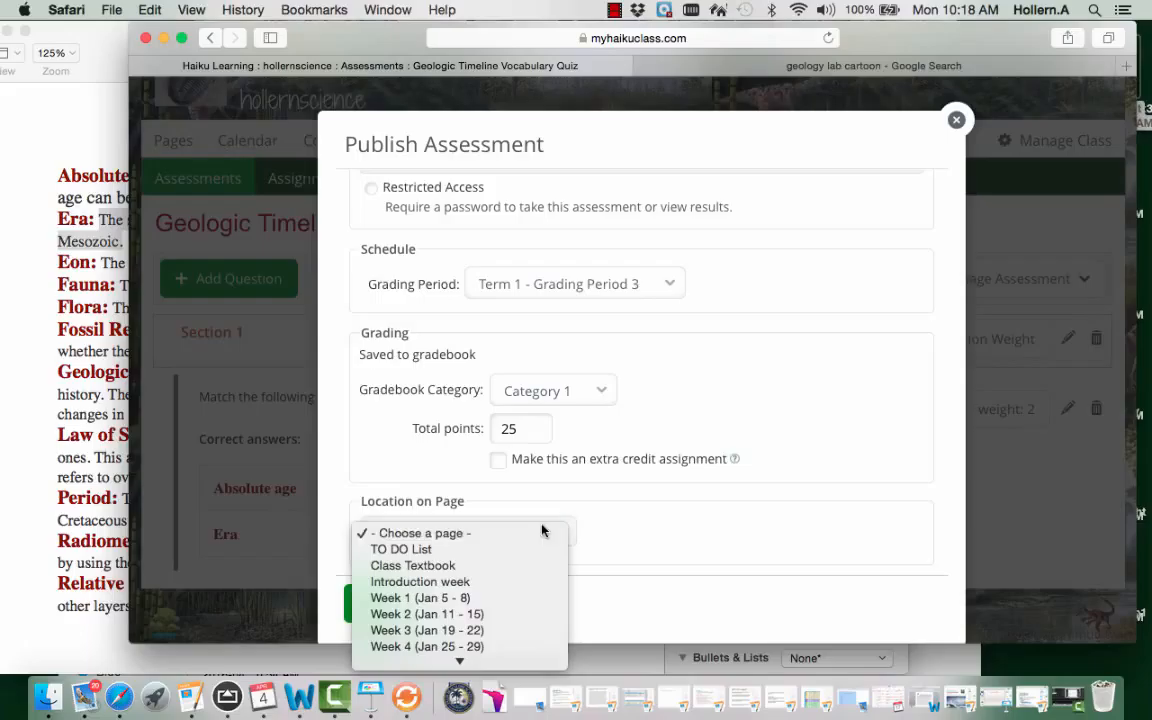
{"action": "left_click", "coordinate": [496, 551]}
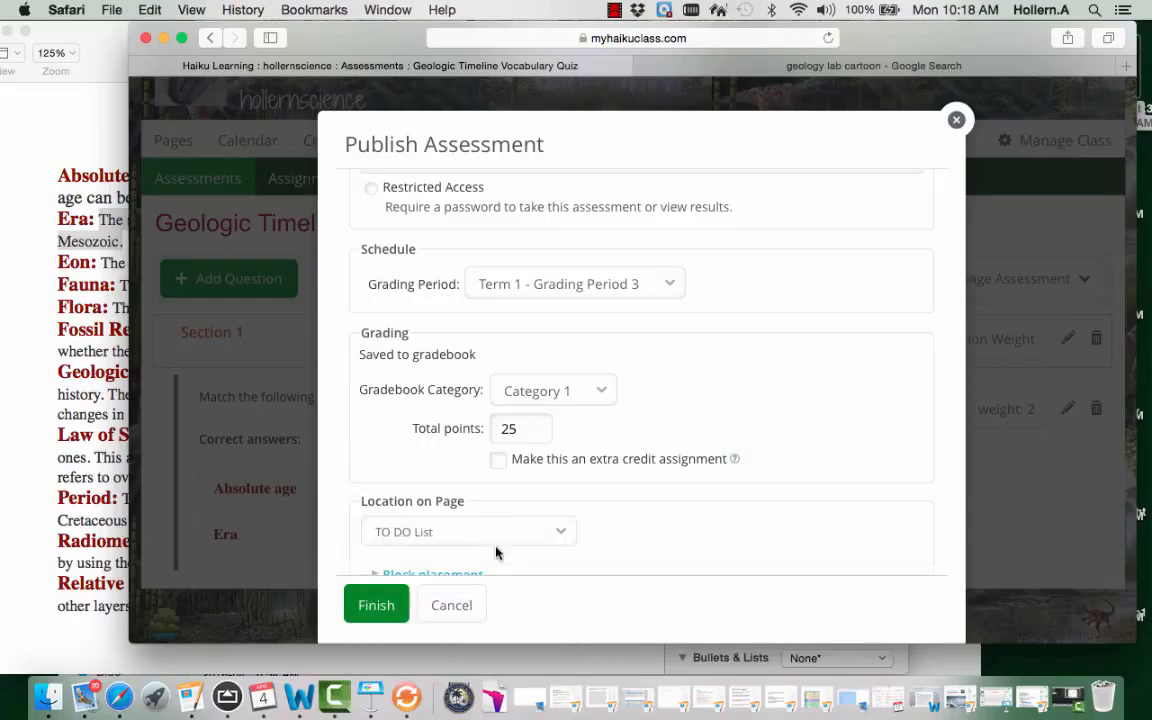
{"action": "left_click", "coordinate": [391, 606]}
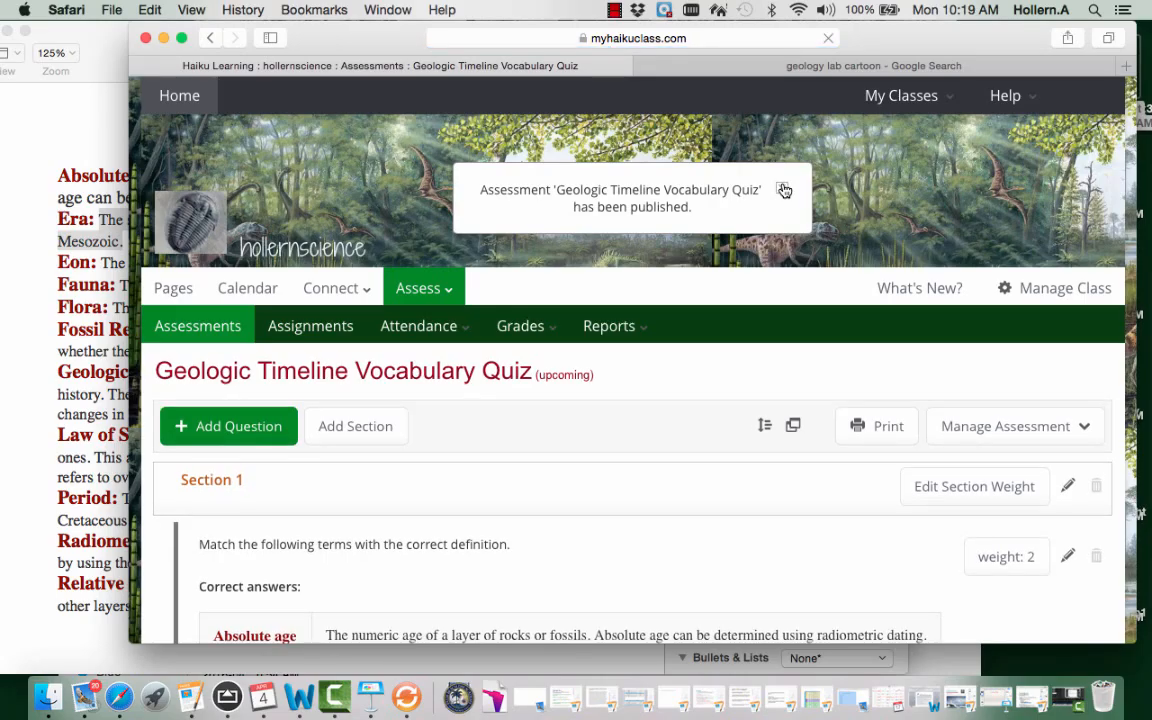
{"action": "left_click", "coordinate": [785, 190]}
- Open the class's TO DO List page and check the quiz's opening and closing entries under Homework and Upcoming events
{"action": "left_click", "coordinate": [180, 290]}
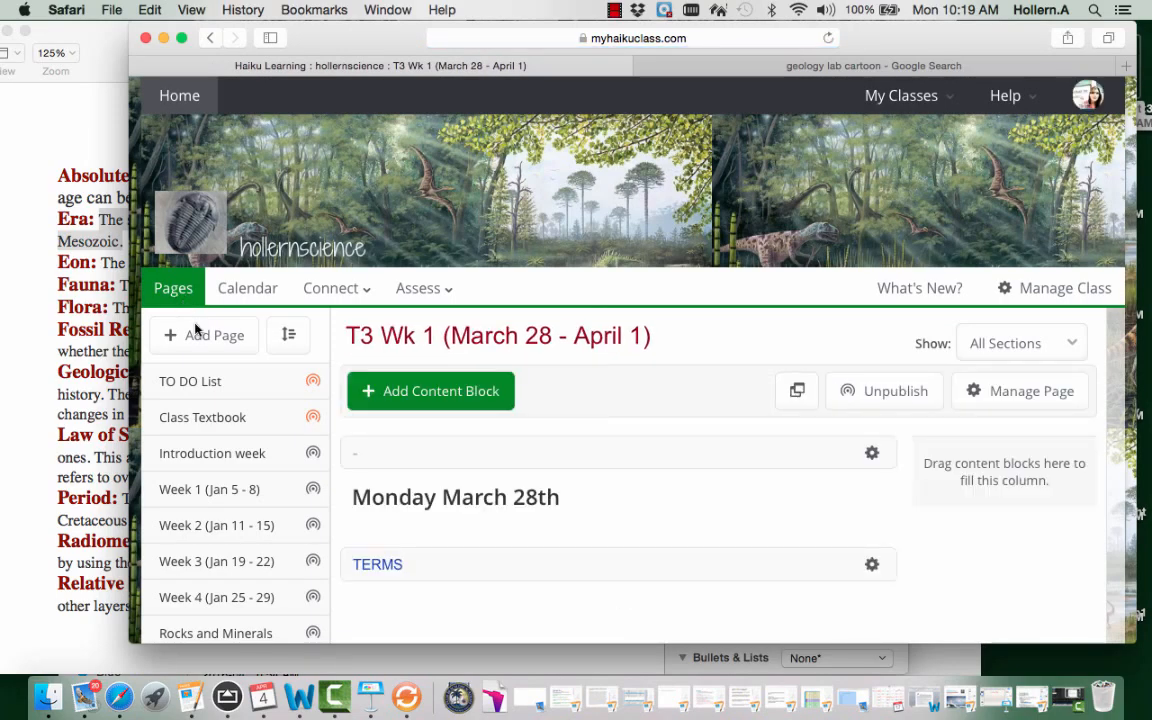
{"action": "left_click", "coordinate": [214, 378]}
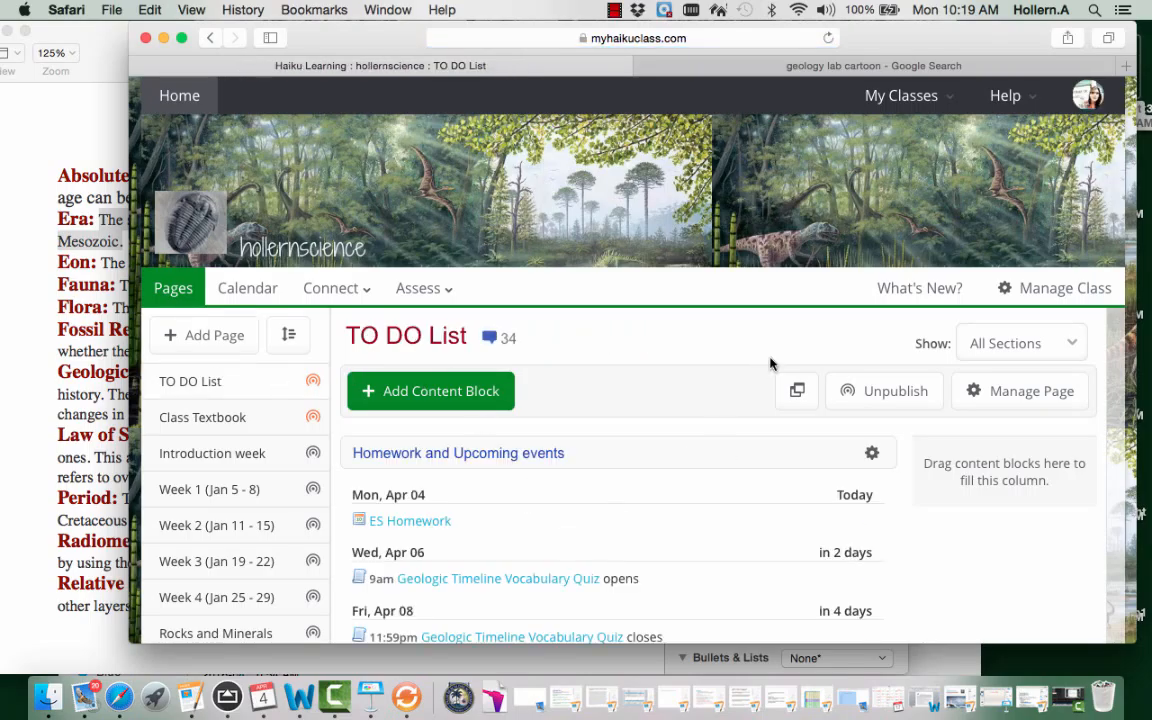
{"action": "scroll", "coordinate": [684, 378], "scroll_direction": "down", "scroll_amount": 5}
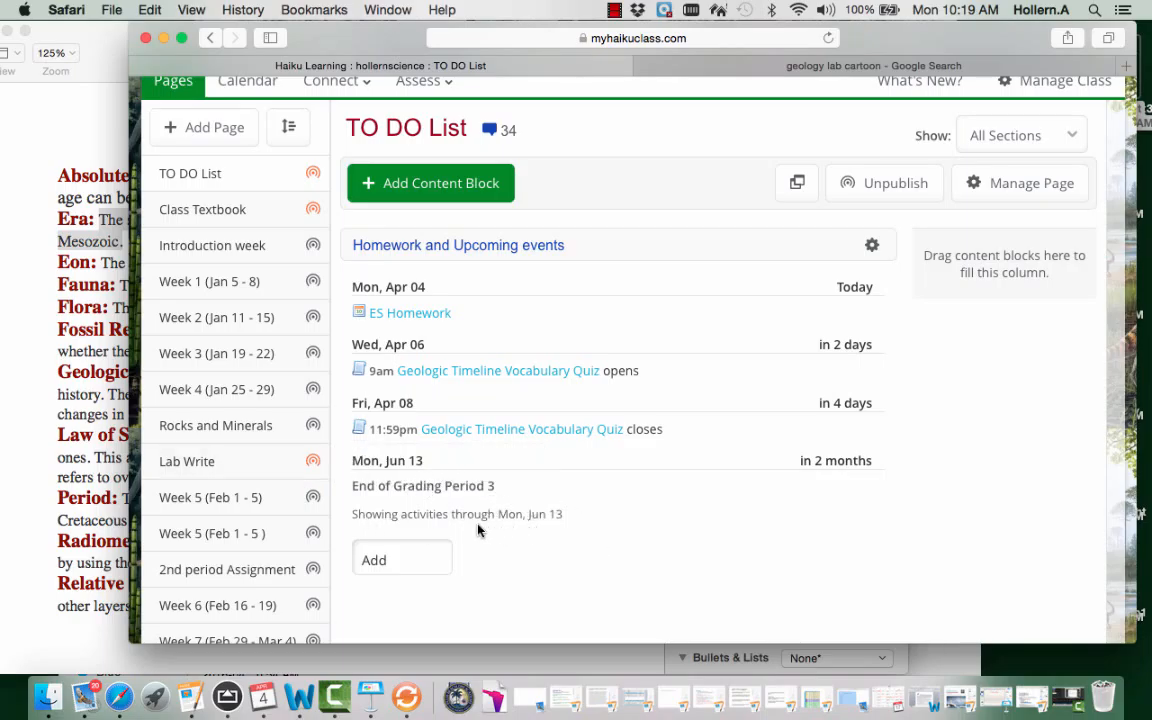
{"action": "scroll", "coordinate": [484, 521], "scroll_direction": "up", "scroll_amount": 3}
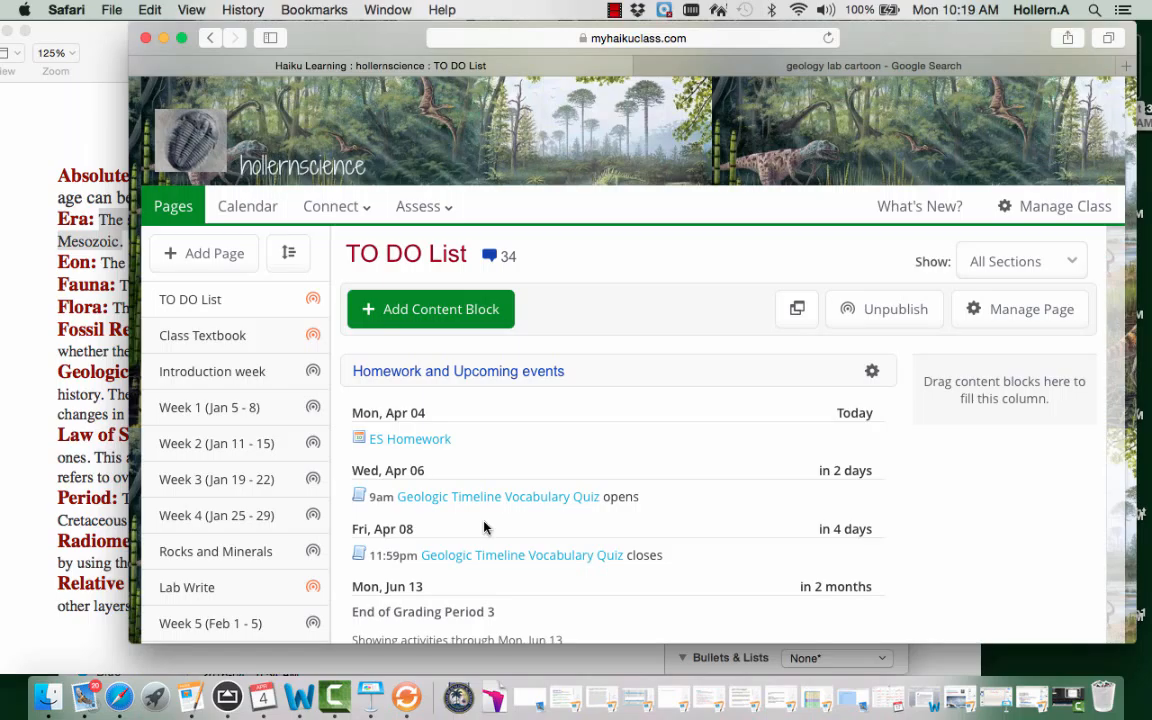
{"action": "left_click", "coordinate": [613, 10]}
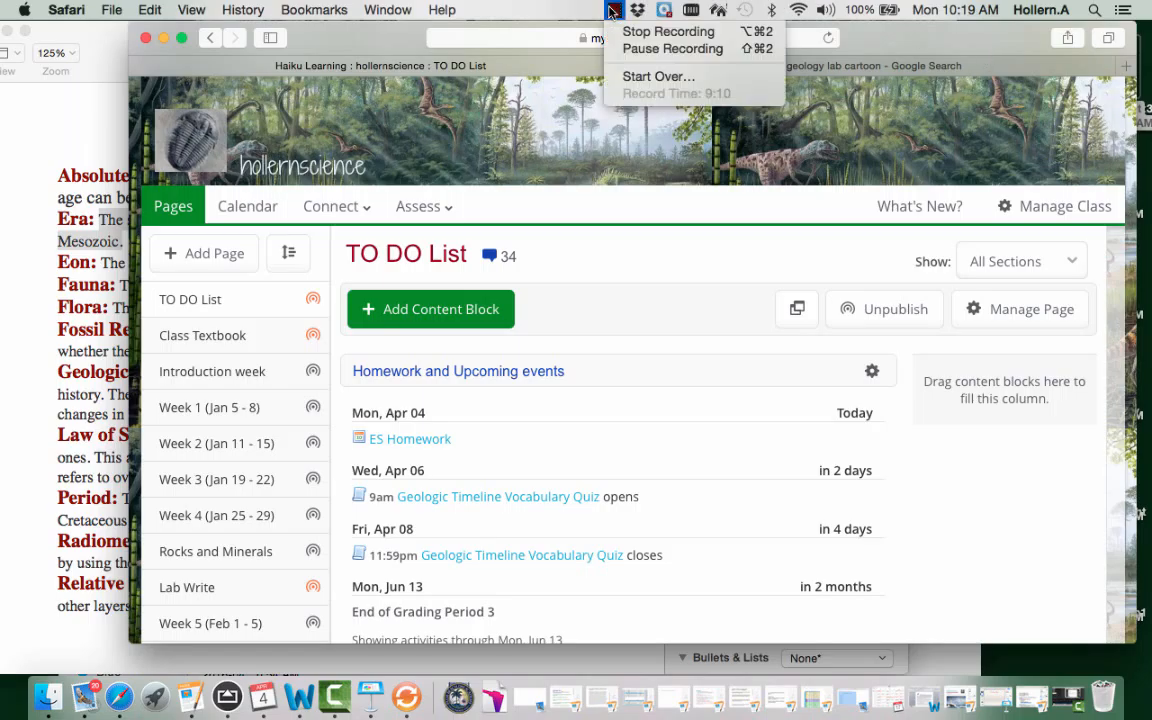